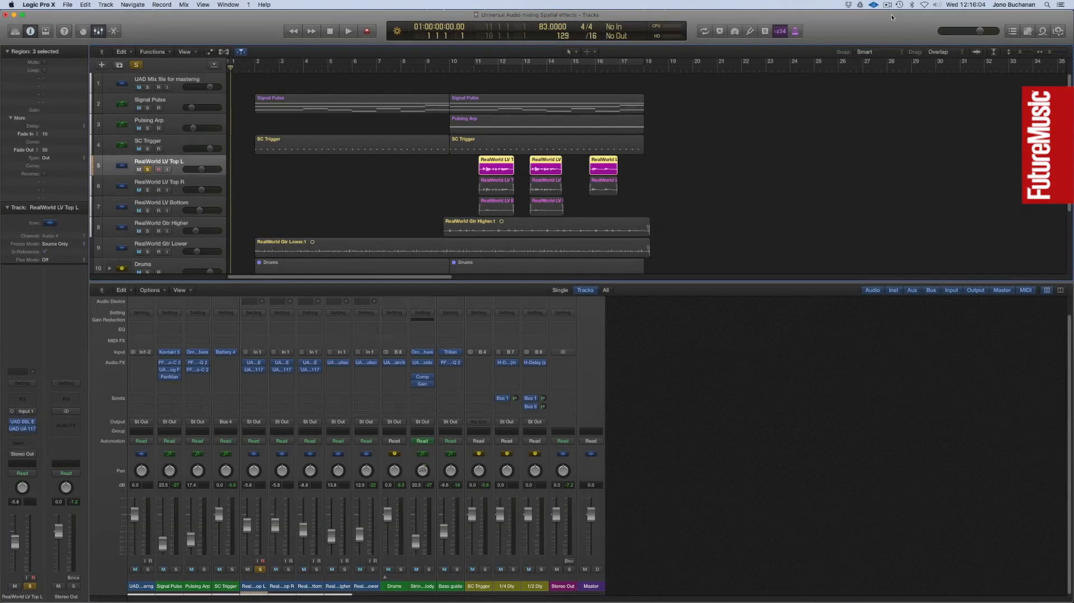
Add a Bus 1 send to the RealWorld LV Top L channel.
{"action": "left_click", "coordinate": [256, 401]}
{"action": "mouse_move", "coordinate": [263, 435]}
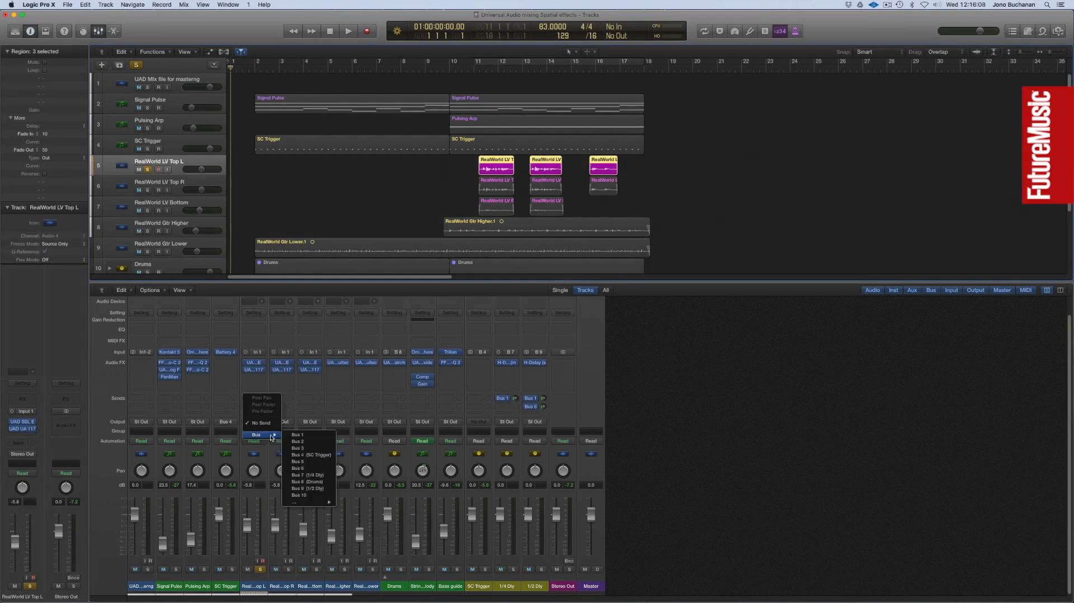
{"action": "left_click", "coordinate": [314, 435]}
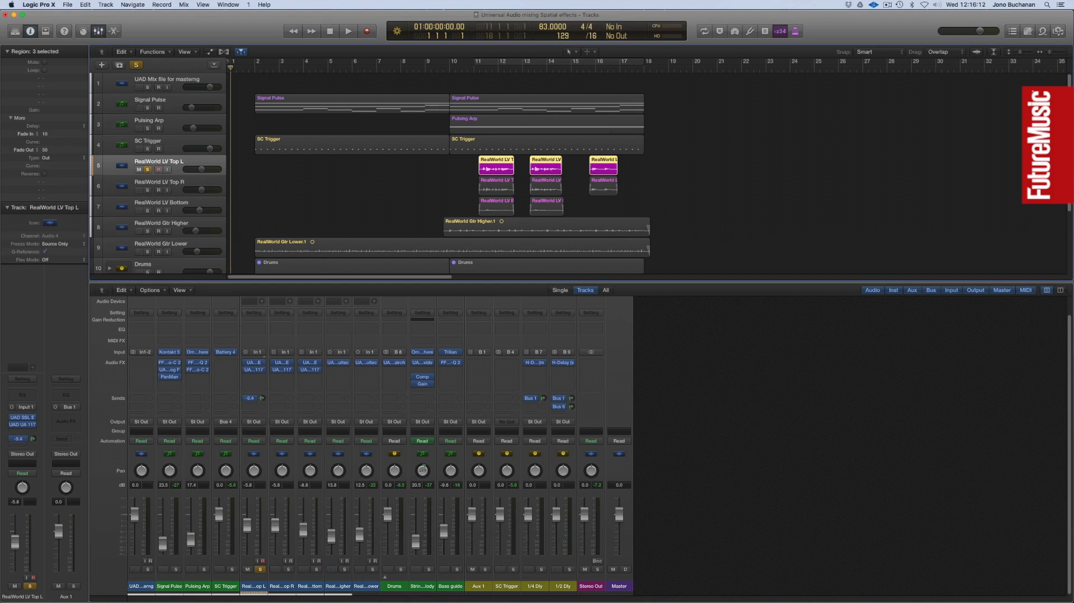
Insert the UAD Lexicon 224 reverb on the Aux 1 channel and move its window toward the middle of the arrangement.
{"action": "left_click", "coordinate": [488, 363]}
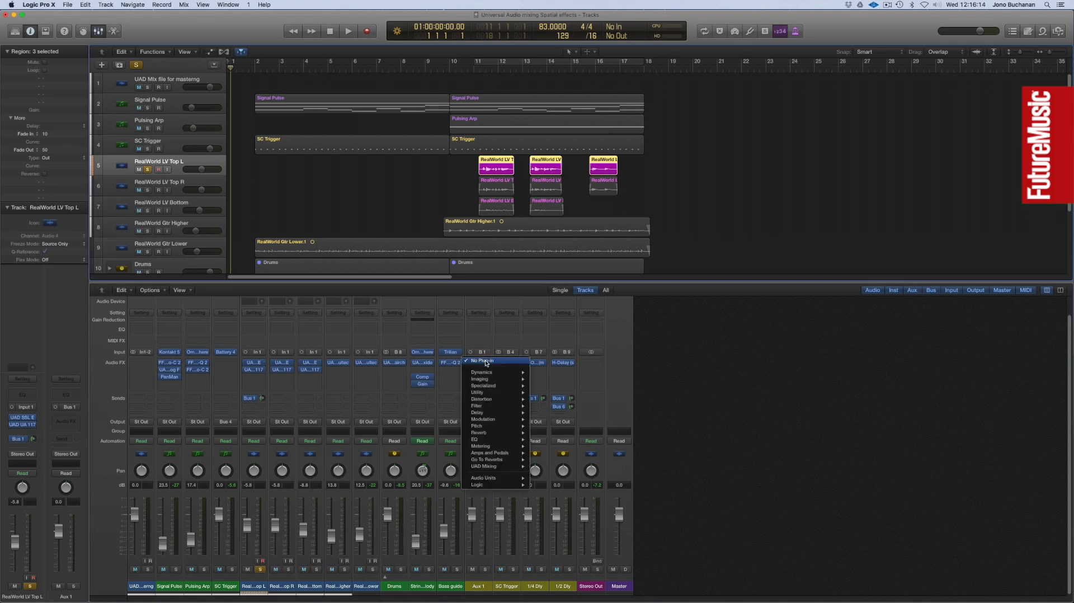
{"action": "mouse_move", "coordinate": [497, 467]}
{"action": "mouse_move", "coordinate": [576, 492]}
{"action": "left_click", "coordinate": [627, 499]}
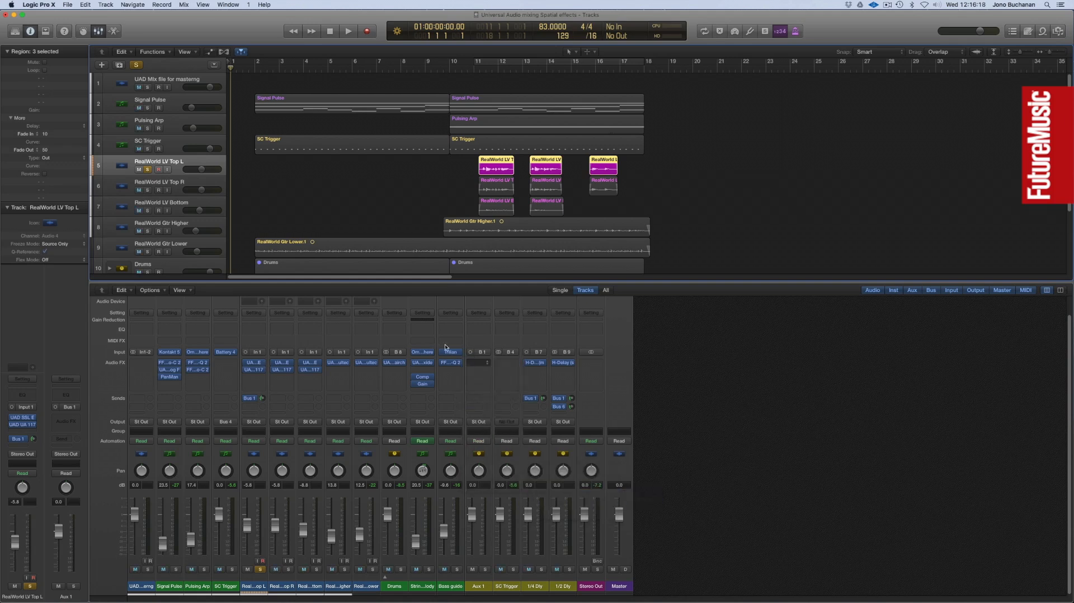
{"action": "left_click_drag", "start_coordinate": [60, 42], "coordinate": [340, 121]}
Select Lexicon 224 program 2, lower bass time, crossover and treble decay slightly, raise mid time, and audition the vocal from just before bar 11.
{"action": "left_click", "coordinate": [346, 228]}
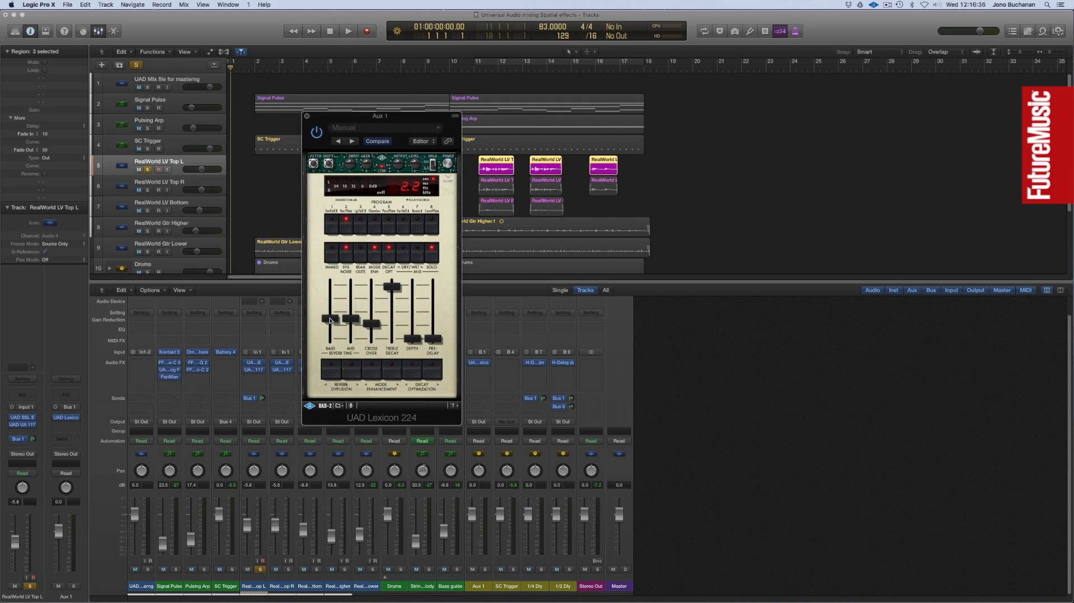
{"action": "left_click_drag", "start_coordinate": [330, 320], "coordinate": [330, 323]}
{"action": "left_click_drag", "start_coordinate": [353, 320], "coordinate": [357, 315]}
{"action": "left_click_drag", "start_coordinate": [373, 324], "coordinate": [373, 328]}
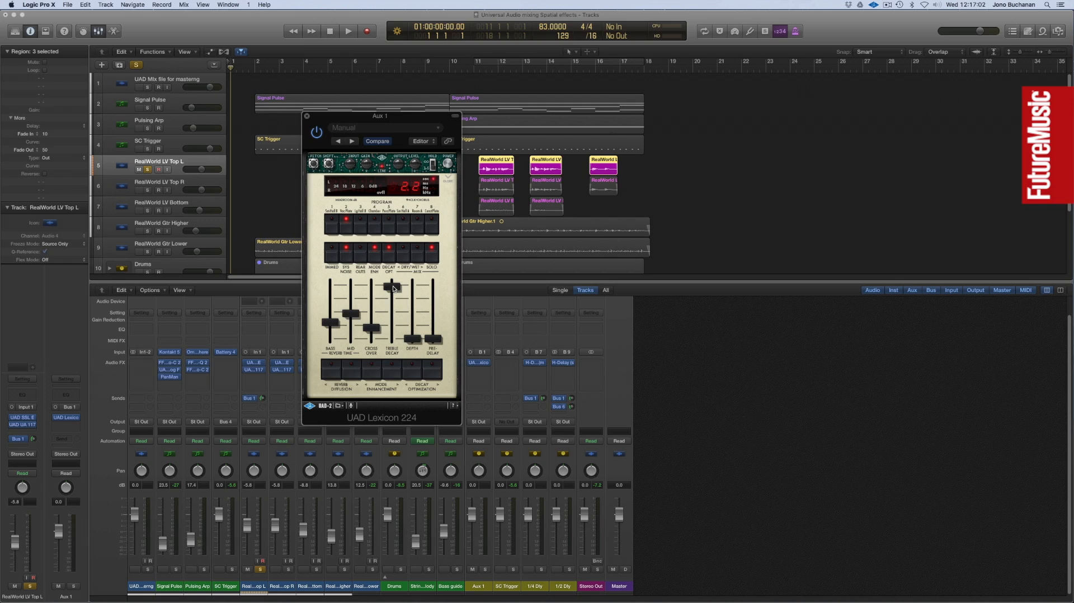
{"action": "left_click", "coordinate": [393, 288]}
{"action": "left_click_drag", "start_coordinate": [393, 290], "coordinate": [393, 292]}
{"action": "mouse_move", "coordinate": [436, 339]}
{"action": "left_mouse_down"}
{"action": "mouse_move", "coordinate": [435, 318]}
{"action": "mouse_move", "coordinate": [434, 339]}
{"action": "left_mouse_up"}
{"action": "left_click_drag", "start_coordinate": [339, 120], "coordinate": [706, 192]}
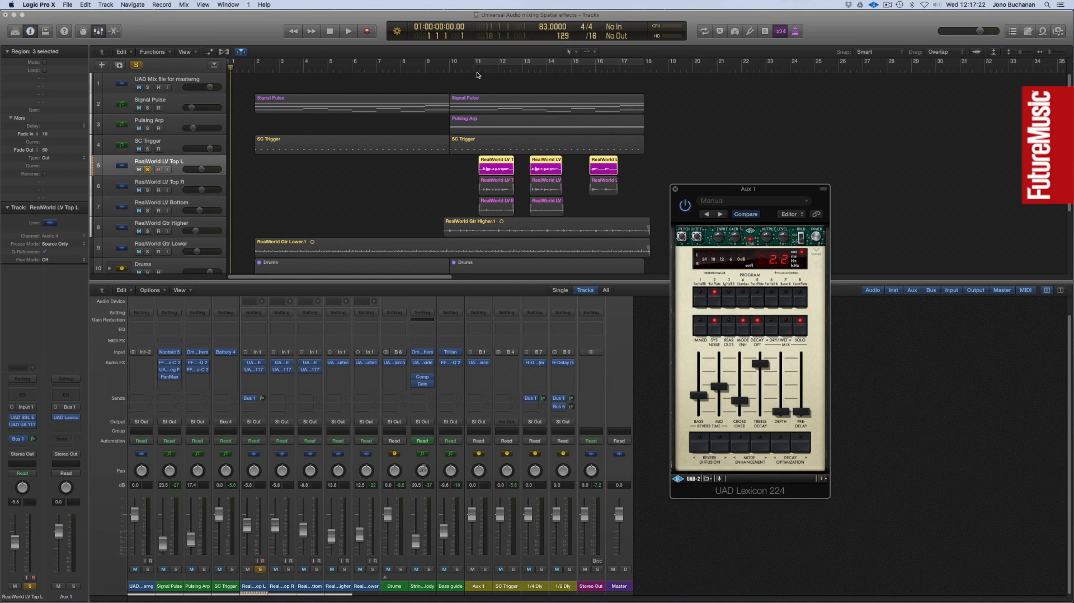
{"action": "double_click", "coordinate": [473, 69]}
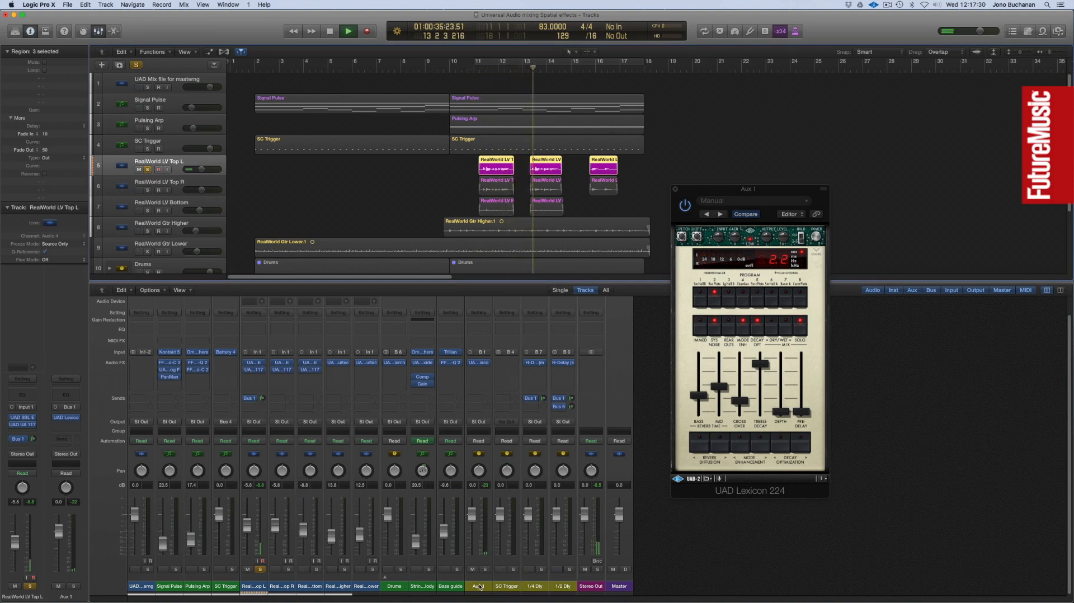
Rename the Aux 1 channel as Lex 224.
{"action": "double_click", "coordinate": [480, 586]}
{"action": "type", "text": "Lex 224"}
{"action": "key", "text": "Return"}
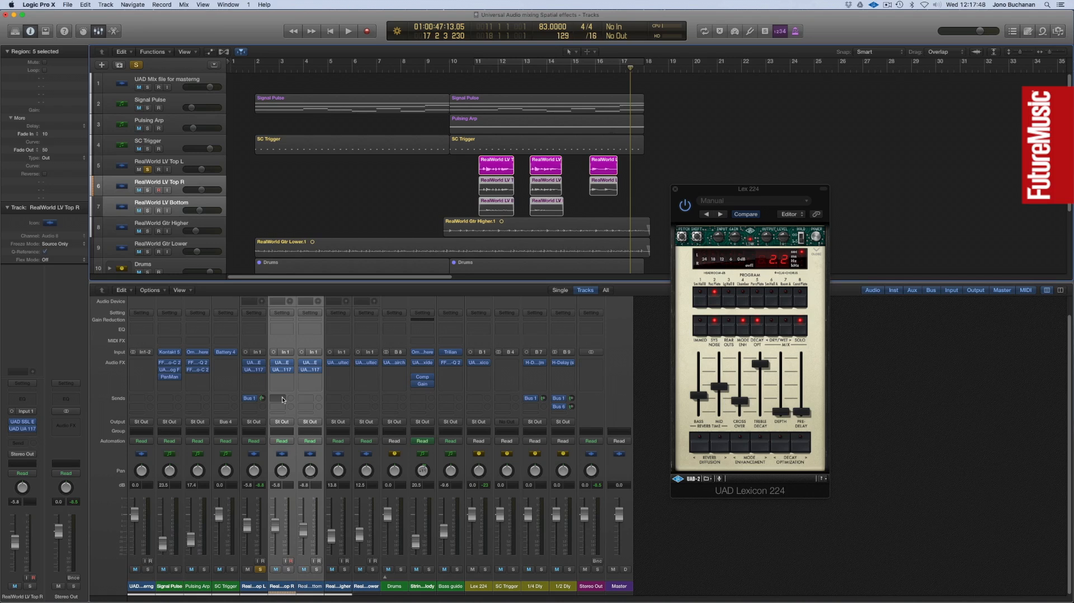
Add Bus 1 sends to the RealWorld LV Top R and RealWorld LV Bottom channels together.
{"action": "left_click", "coordinate": [281, 399]}
{"action": "mouse_move", "coordinate": [288, 435]}
{"action": "left_click", "coordinate": [348, 436]}
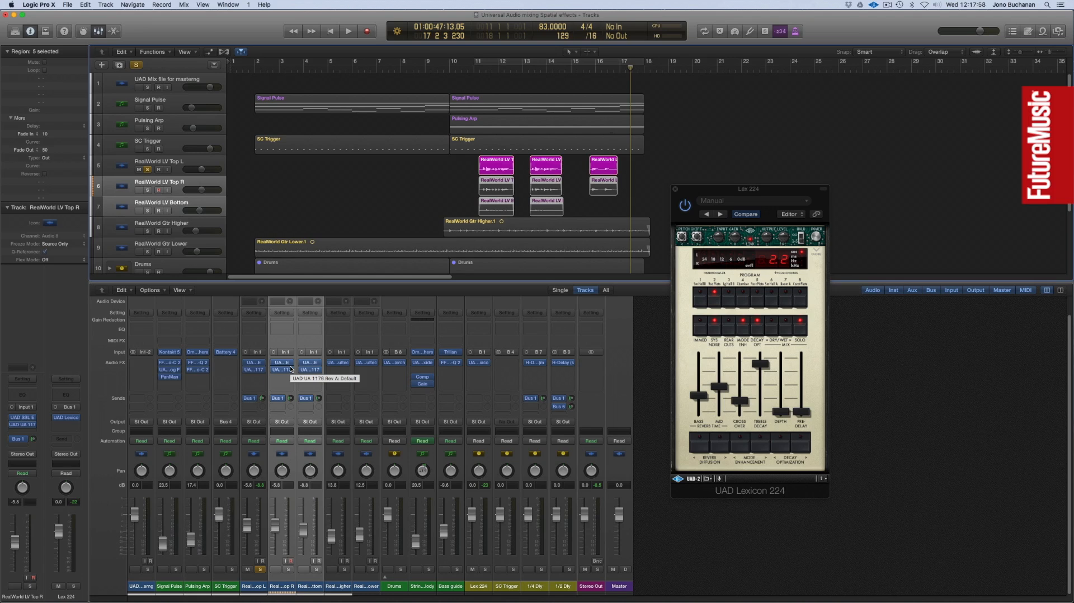
Add a Bus 2 send to the RealWorld LV Top L channel and raise its level to about -12 dB.
{"action": "left_click", "coordinate": [254, 406]}
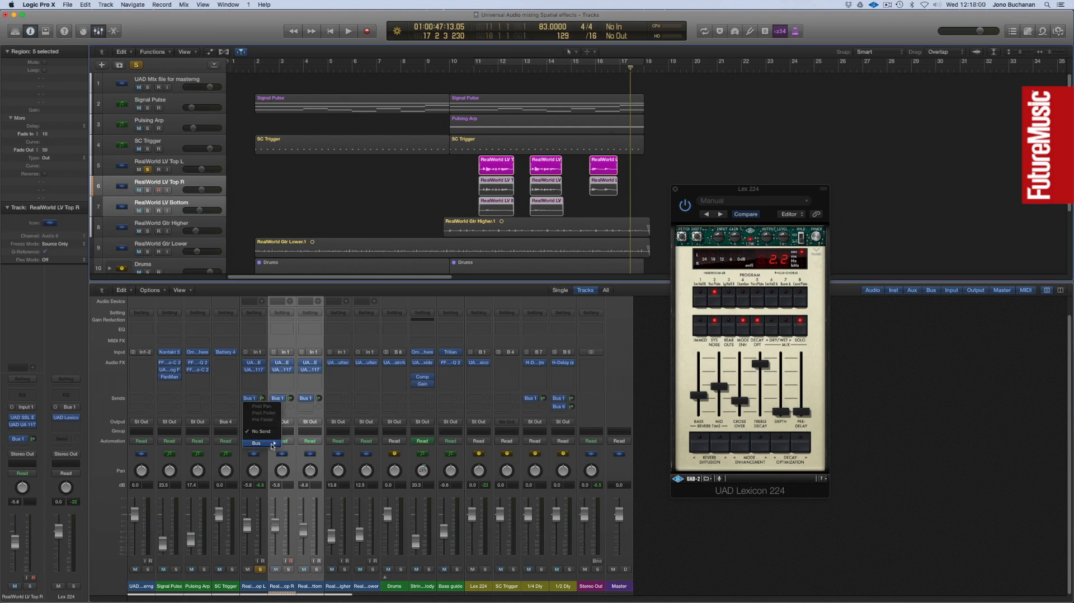
{"action": "left_click", "coordinate": [297, 450]}
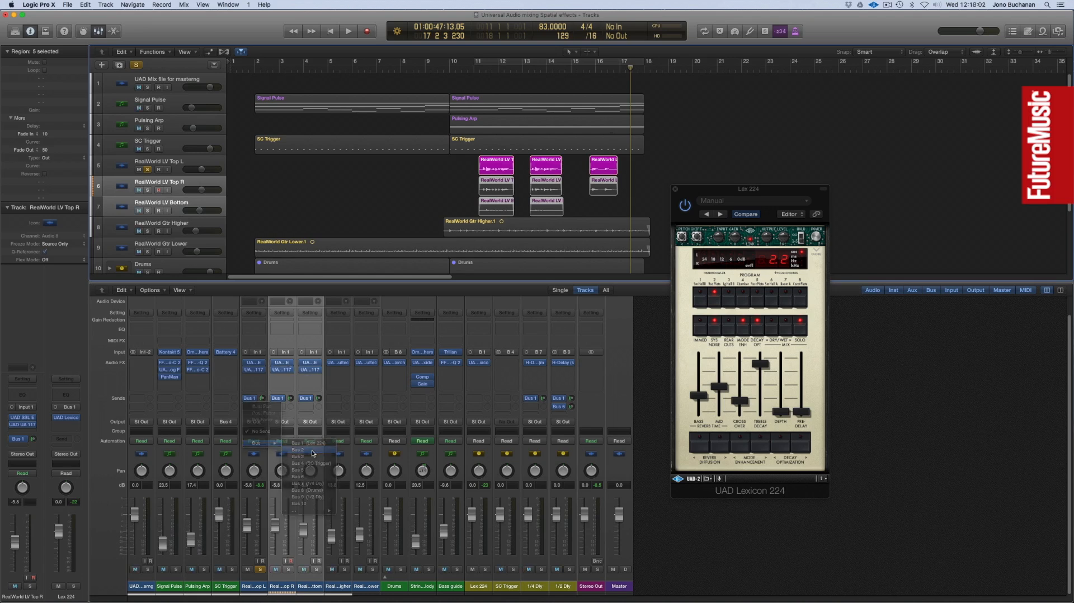
{"action": "left_click_drag", "start_coordinate": [264, 407], "coordinate": [264, 425]}
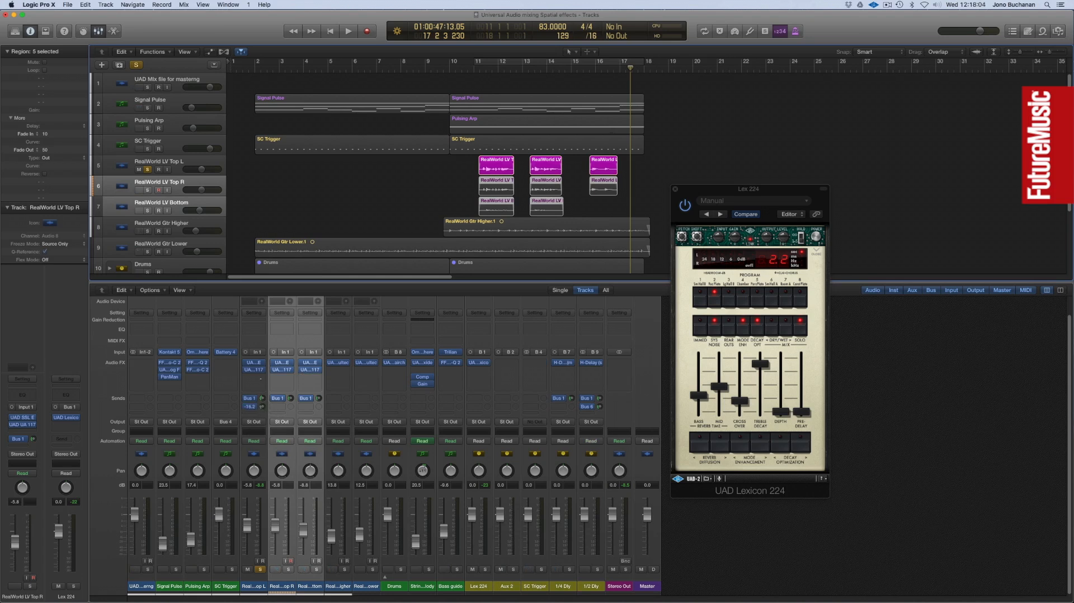
Insert the UAD AMS RMX16 reverb on Aux 2 as Mono->Stereo and move its window over the mixer's upper edge.
{"action": "left_click", "coordinate": [513, 362]}
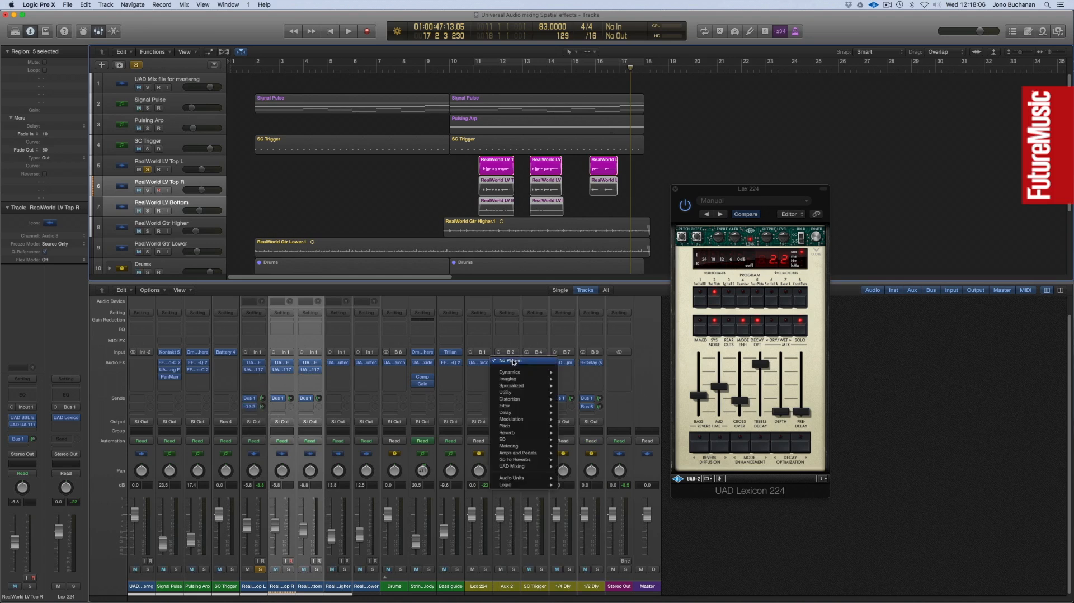
{"action": "mouse_move", "coordinate": [526, 466]}
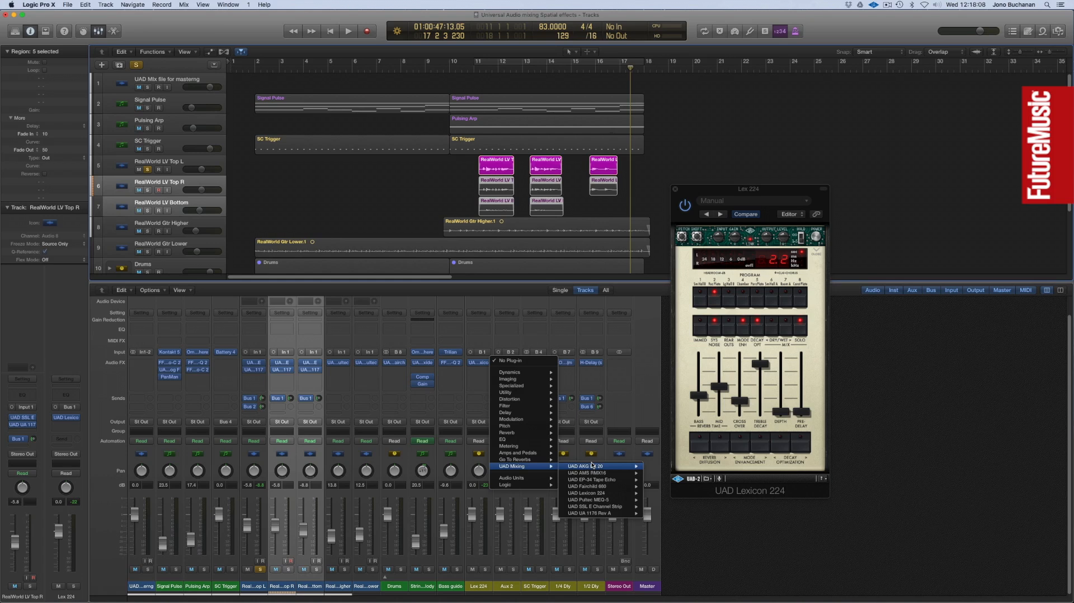
{"action": "mouse_move", "coordinate": [598, 475]}
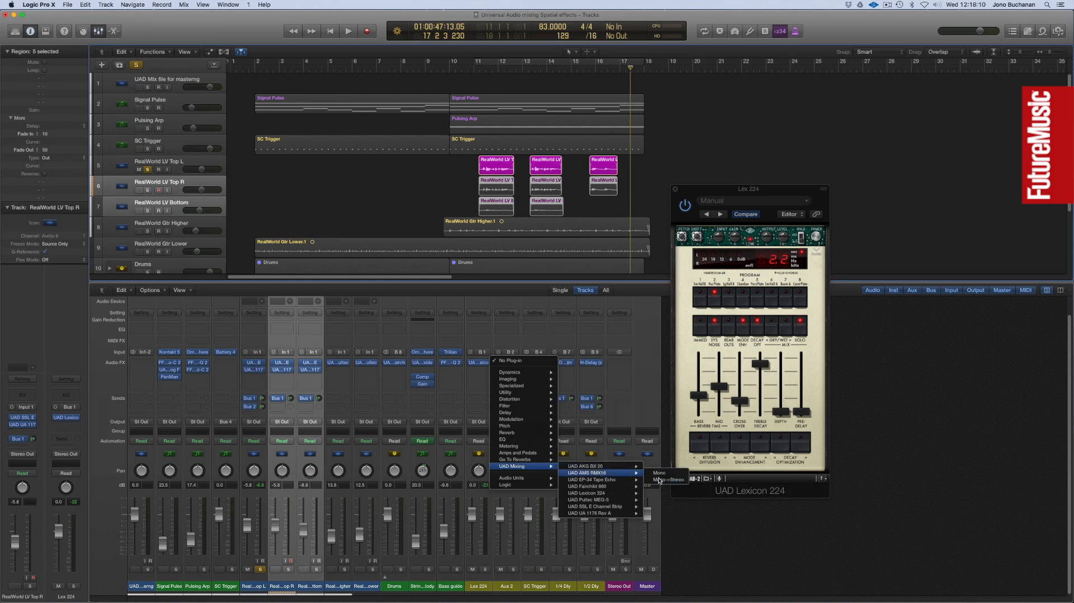
{"action": "left_click", "coordinate": [662, 480]}
{"action": "left_click_drag", "start_coordinate": [171, 39], "coordinate": [393, 238]}
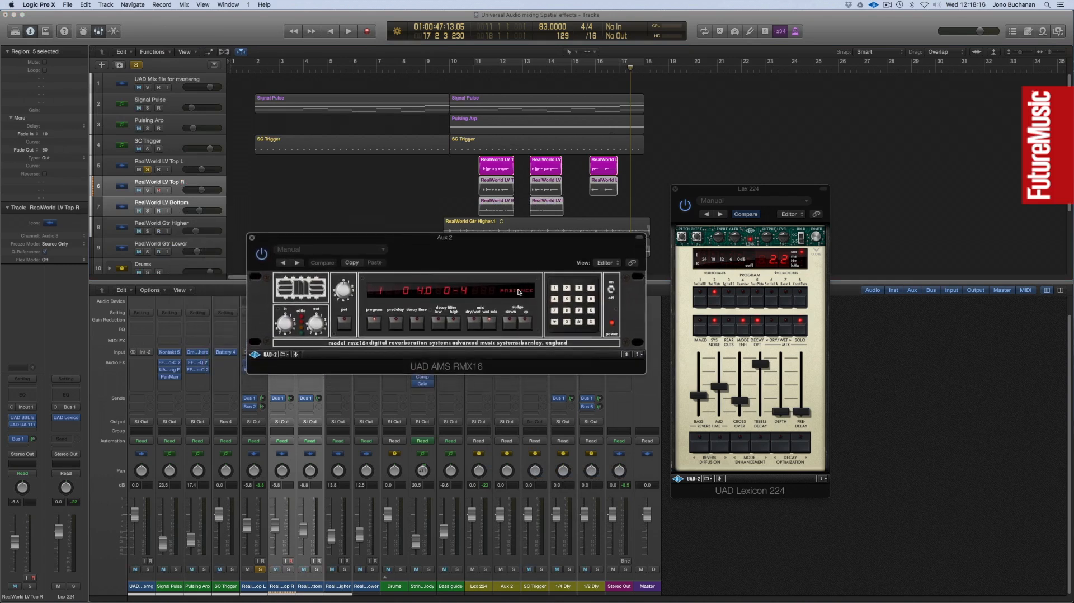
Choose the AMBIENCE program on the RMX16, with decay time 5.0 and low decay filter -6.
{"action": "left_click", "coordinate": [518, 291]}
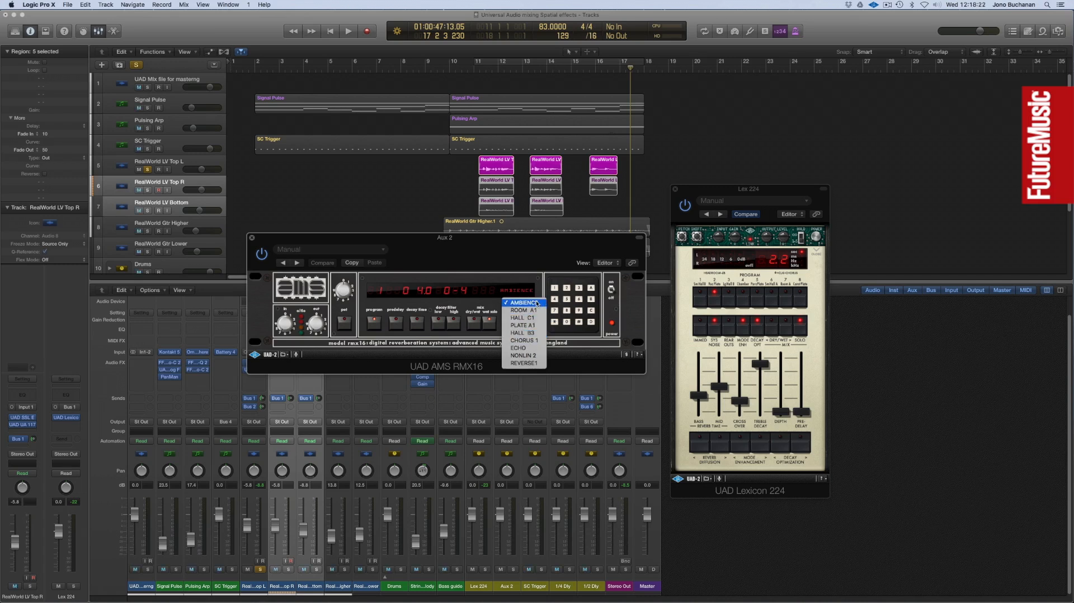
{"action": "left_click", "coordinate": [537, 302]}
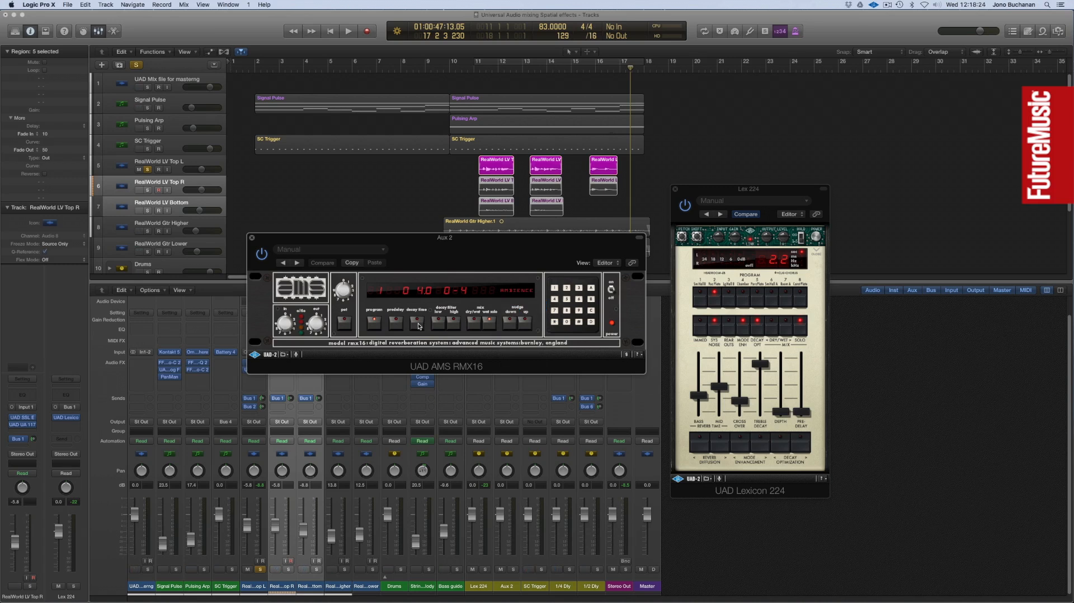
{"action": "left_click", "coordinate": [524, 325]}
{"action": "left_click", "coordinate": [510, 324]}
Audition the soloed vocal with both reverbs from between bars 10 and 11.
{"action": "left_click", "coordinate": [468, 68]}
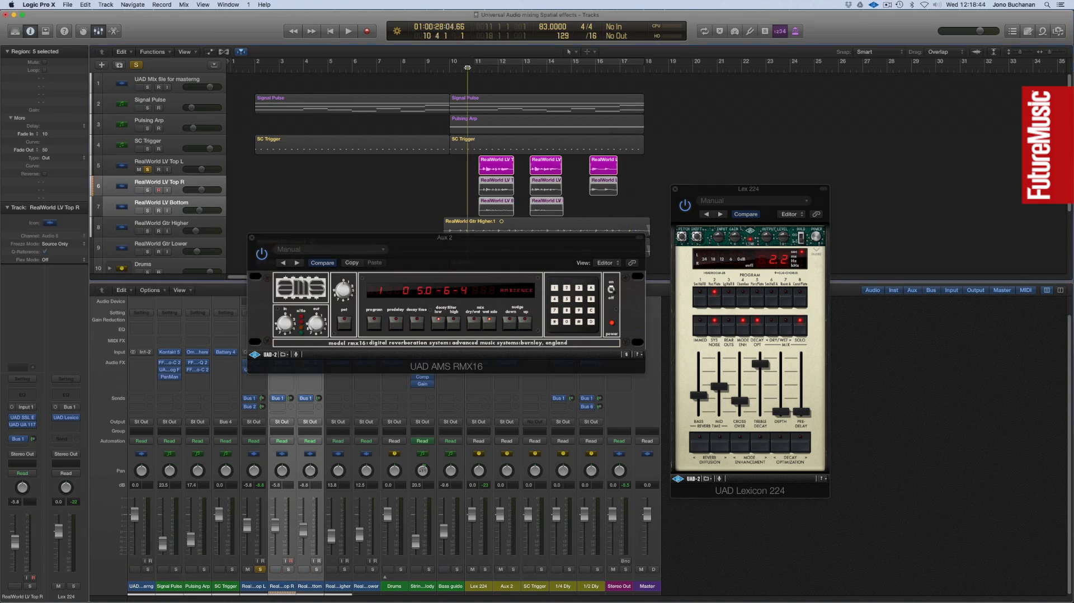
{"action": "key", "text": "space"}
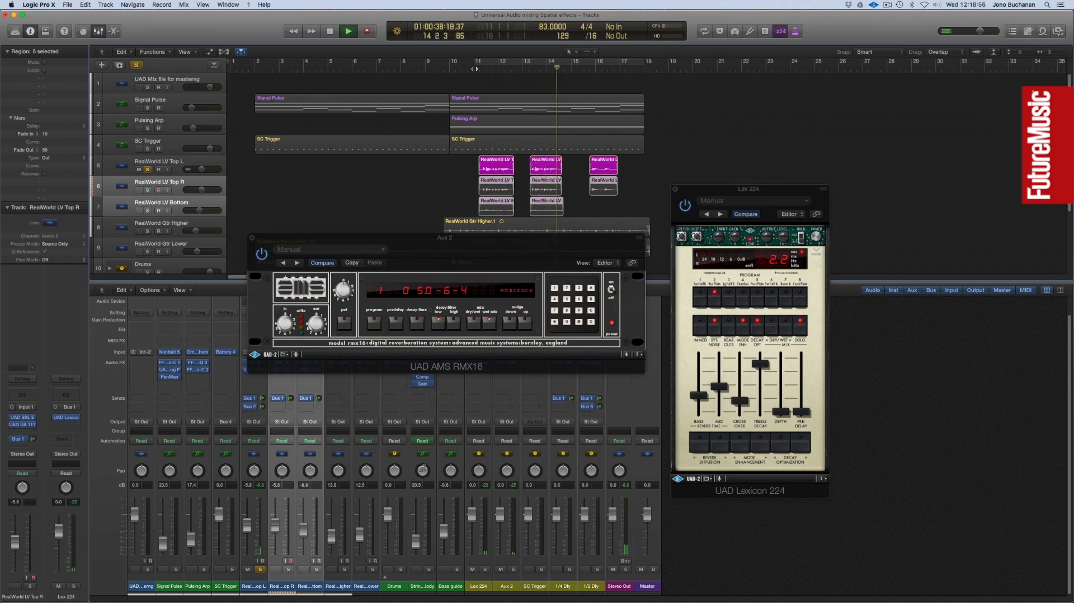
{"action": "key", "text": "space"}
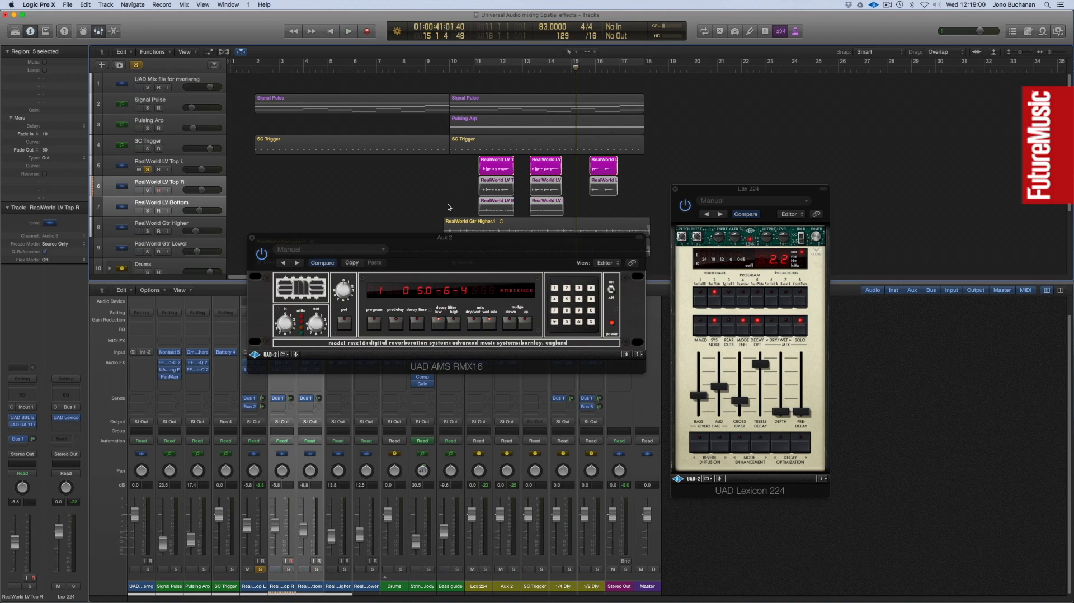
Nudge the RMX16 pre-delay up and close the plug-in window.
{"action": "left_click", "coordinate": [400, 323]}
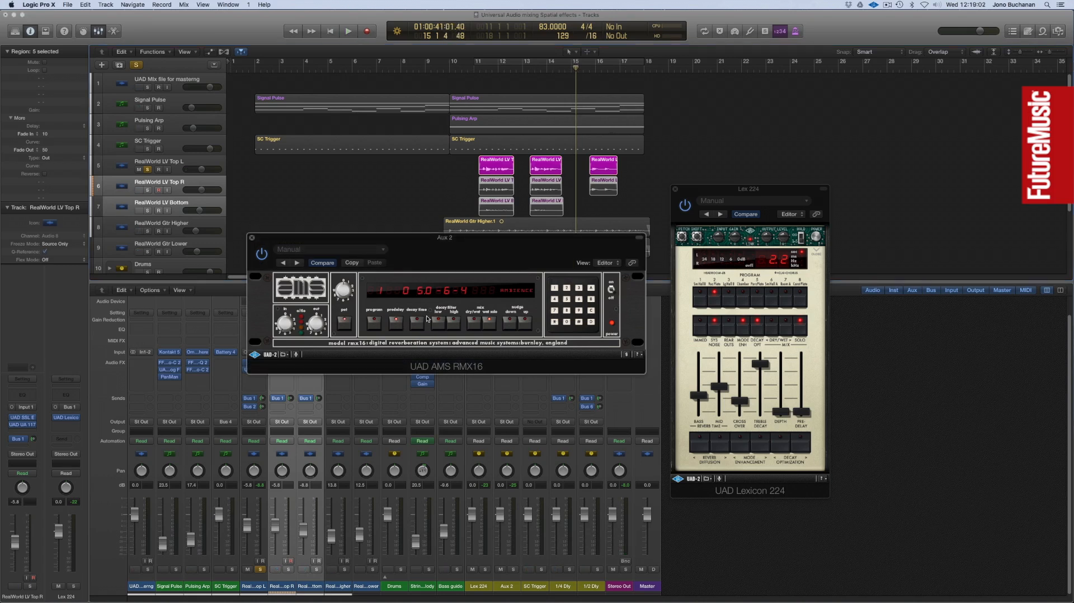
{"action": "left_click", "coordinate": [526, 324]}
{"action": "left_click", "coordinate": [252, 237]}
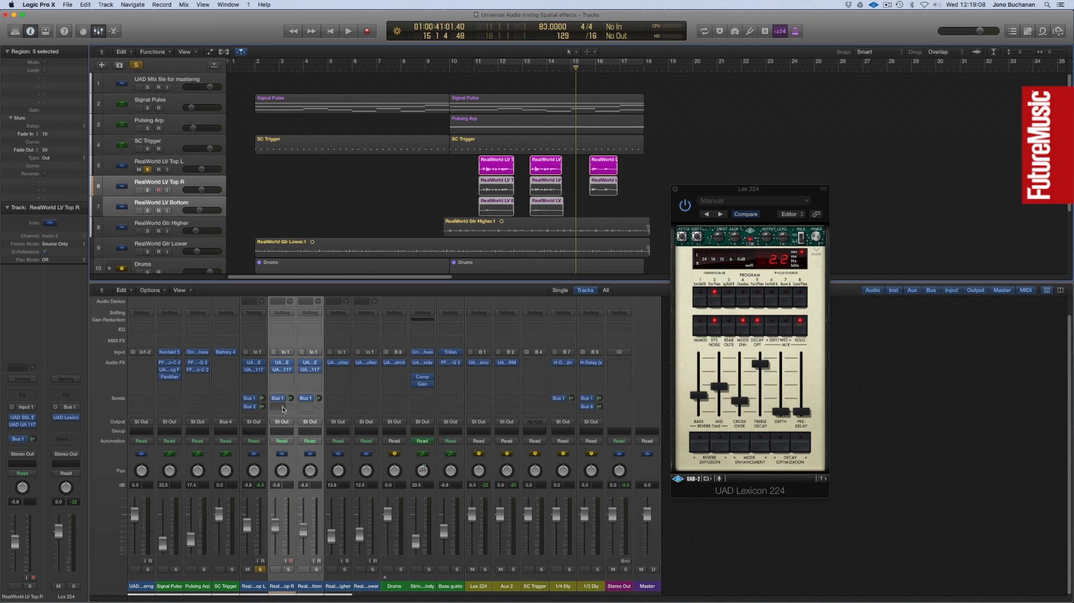
Add Bus 2 sends to the RealWorld LV Top R and RealWorld LV Bottom channels at about -12 dB.
{"action": "left_click", "coordinate": [277, 398]}
{"action": "mouse_move", "coordinate": [292, 445]}
{"action": "left_click", "coordinate": [336, 450]}
{"action": "left_click_drag", "start_coordinate": [290, 406], "coordinate": [291, 406]}
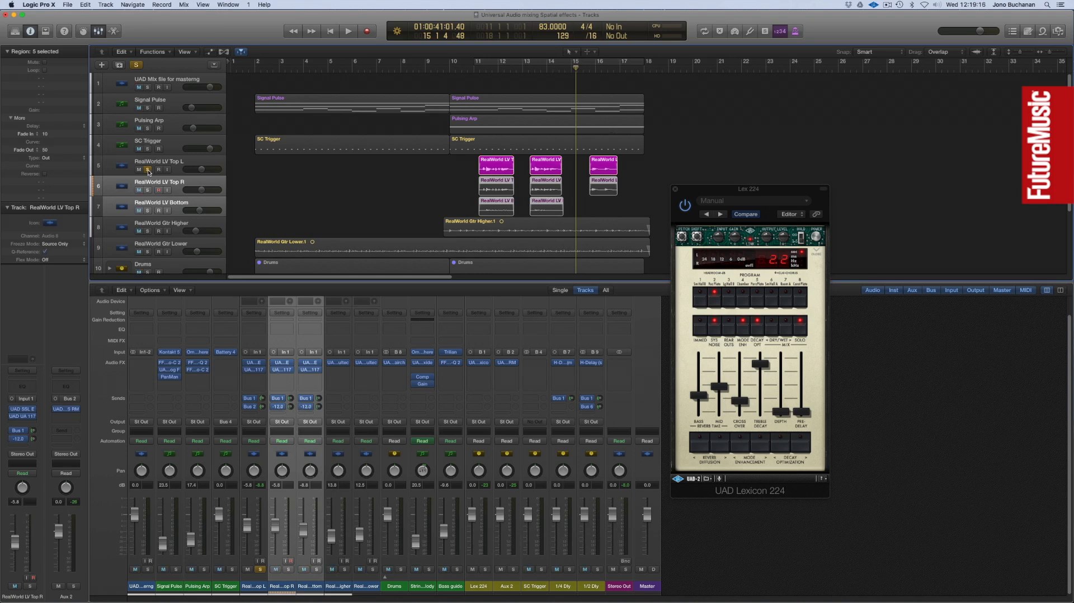
Unsolo the RealWorld LV Top L track and fine-tune its Bus 2 send while the full mix plays from about bar 10.
{"action": "left_click", "coordinate": [148, 170]}
{"action": "left_click", "coordinate": [448, 69]}
{"action": "key", "text": "space"}
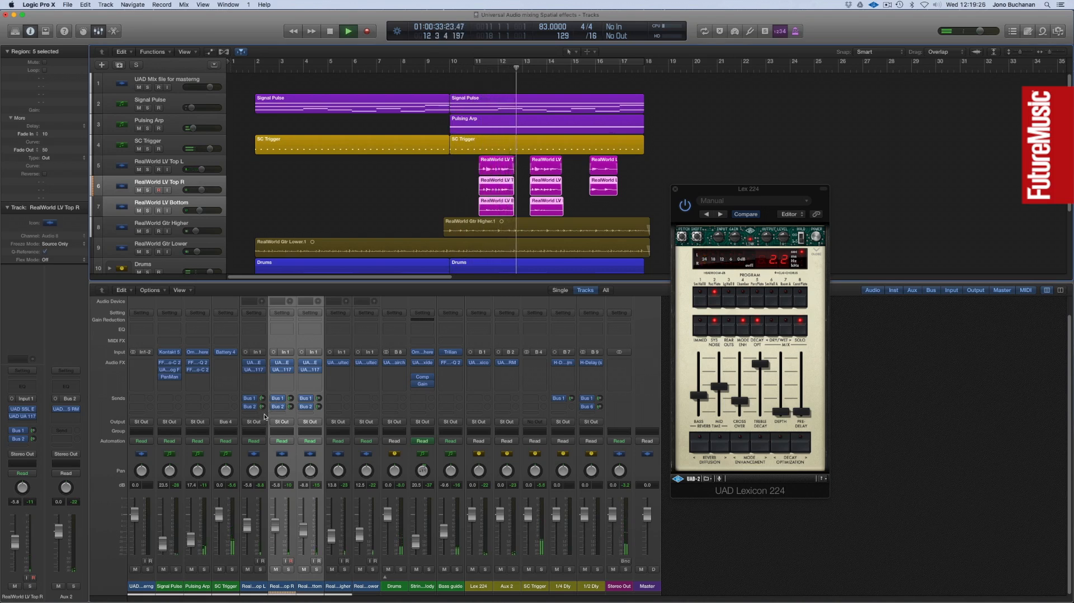
{"action": "left_click", "coordinate": [265, 416], "text": "shift"}
{"action": "left_click_drag", "start_coordinate": [263, 408], "coordinate": [263, 406]}
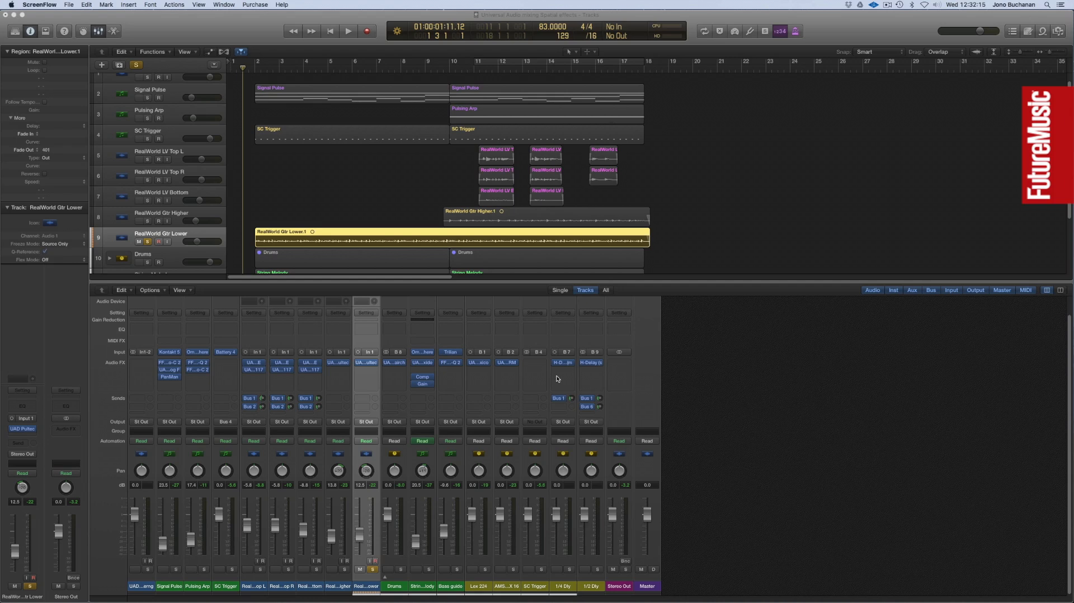
Insert the UAD AKG BX 20 on the RealWorld Gtr Lower channel as Mono->Stereo and move its window over the arrangement.
{"action": "left_click", "coordinate": [375, 370]}
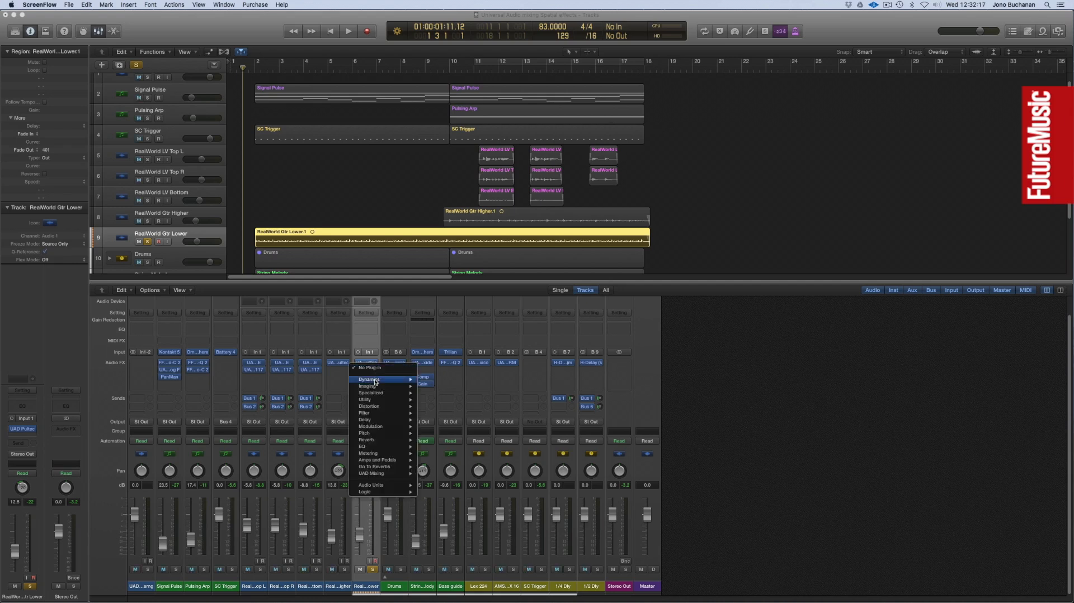
{"action": "mouse_move", "coordinate": [391, 475]}
{"action": "mouse_move", "coordinate": [467, 476]}
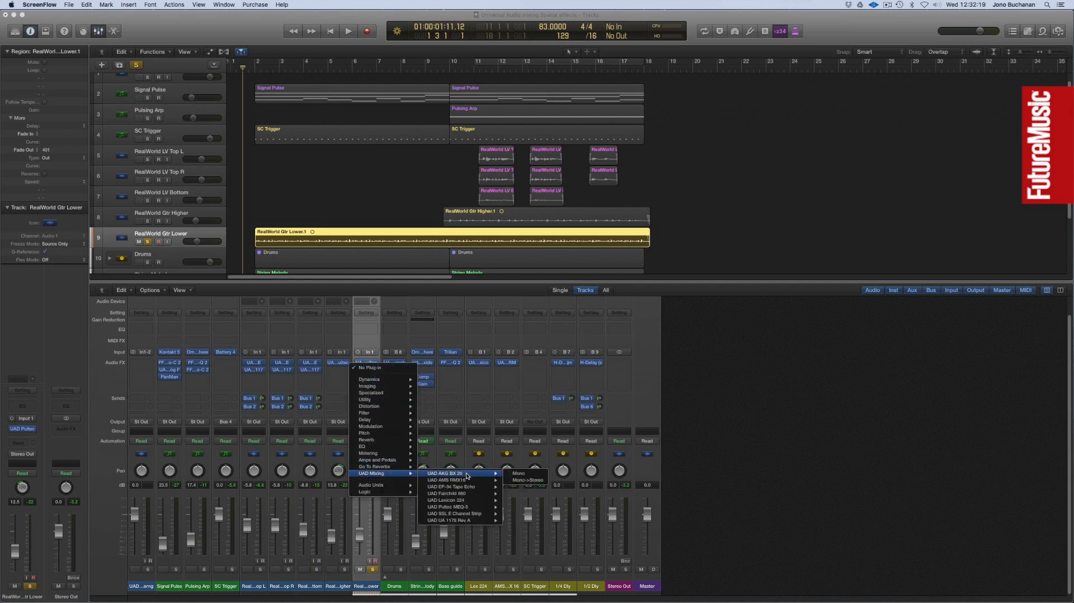
{"action": "left_click", "coordinate": [524, 480]}
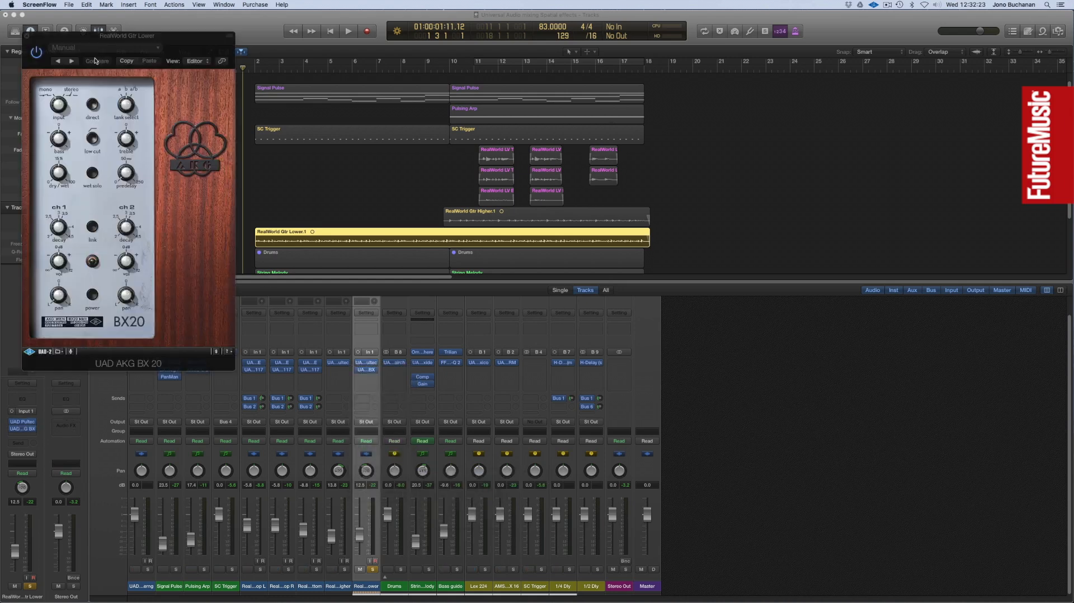
{"action": "left_click_drag", "start_coordinate": [77, 39], "coordinate": [331, 131]}
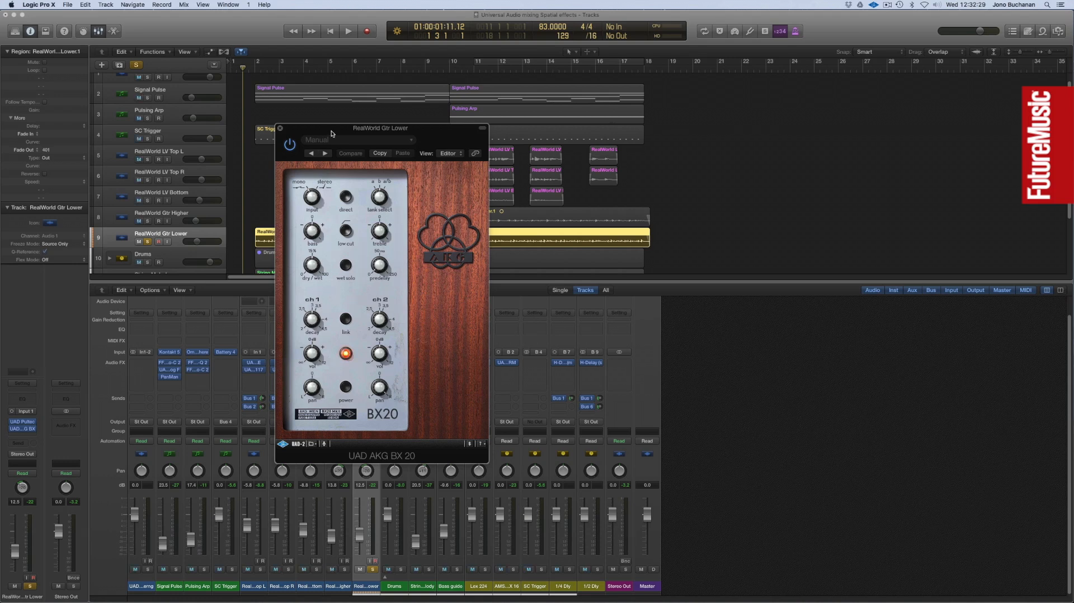
Load the BX 20 factory preset FS-Guitar Spread Left, move the window off the channel strip, and audition the soloed guitar.
{"action": "left_click", "coordinate": [343, 145]}
{"action": "mouse_move", "coordinate": [344, 293]}
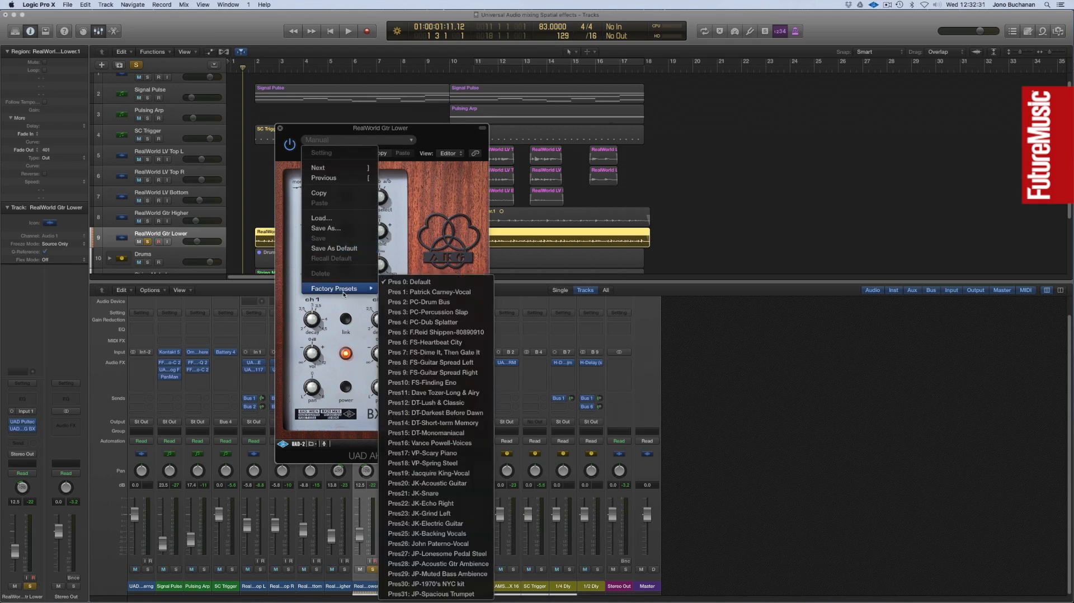
{"action": "left_click", "coordinate": [451, 363]}
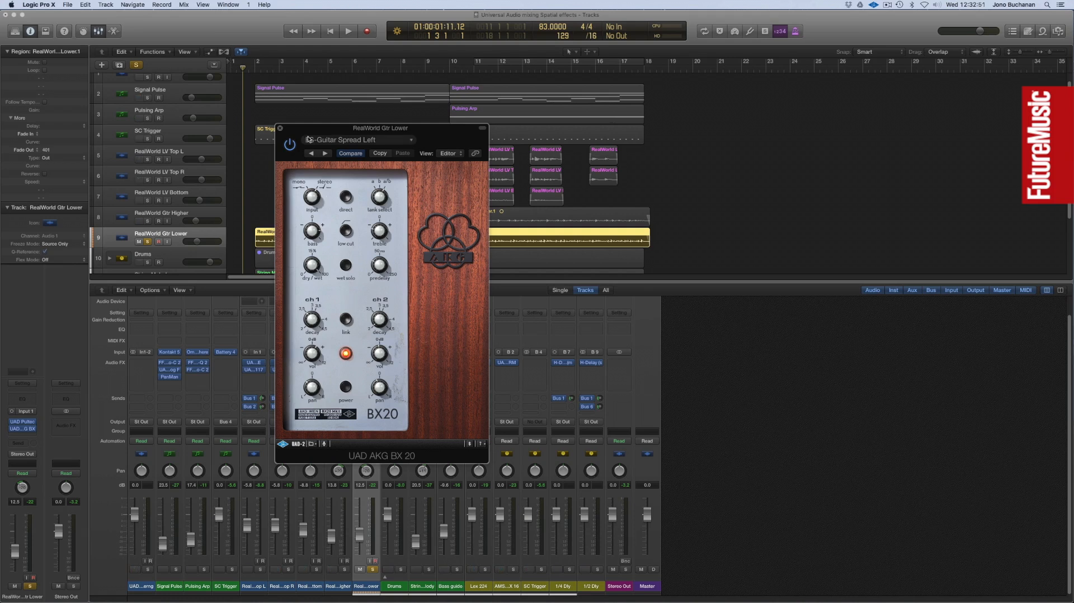
{"action": "left_click_drag", "start_coordinate": [309, 130], "coordinate": [500, 146]}
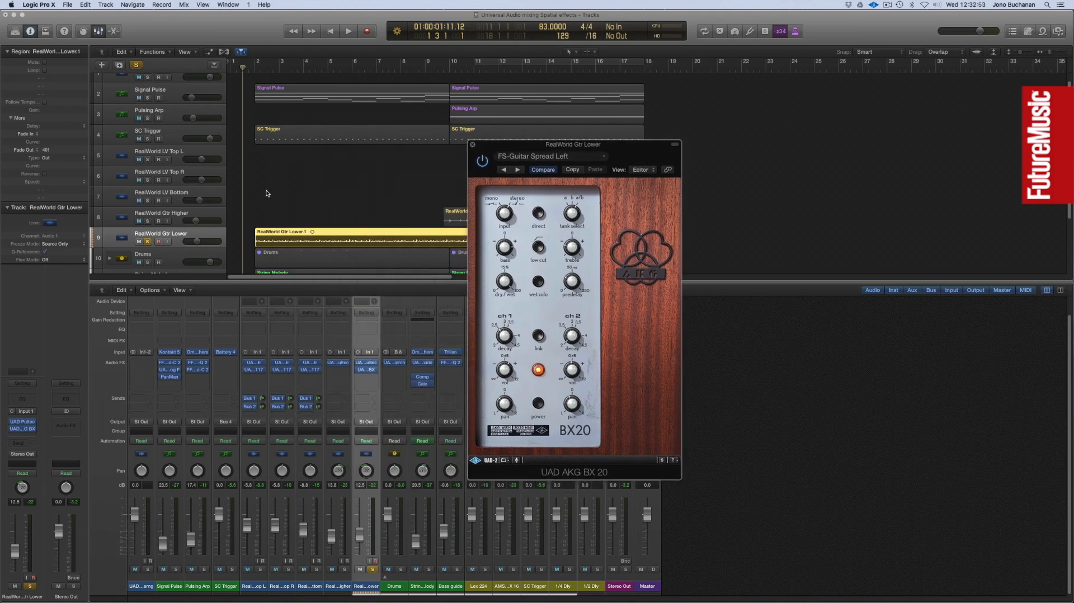
{"action": "key", "text": "space"}
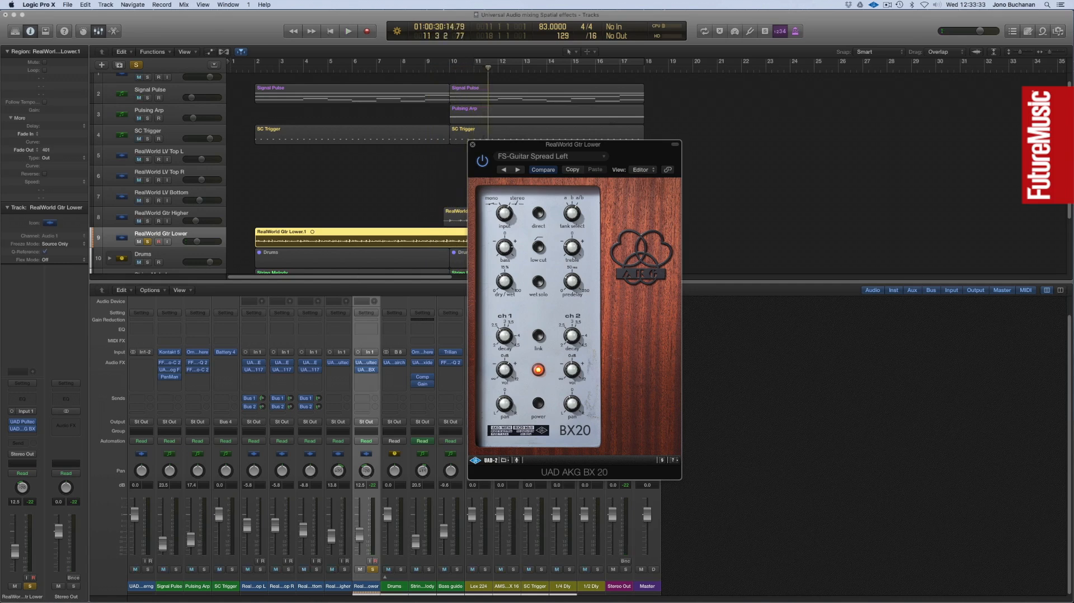
Unsolo the RealWorld Gtr Lower track and play the full mix from the start of the project.
{"action": "left_click", "coordinate": [148, 242]}
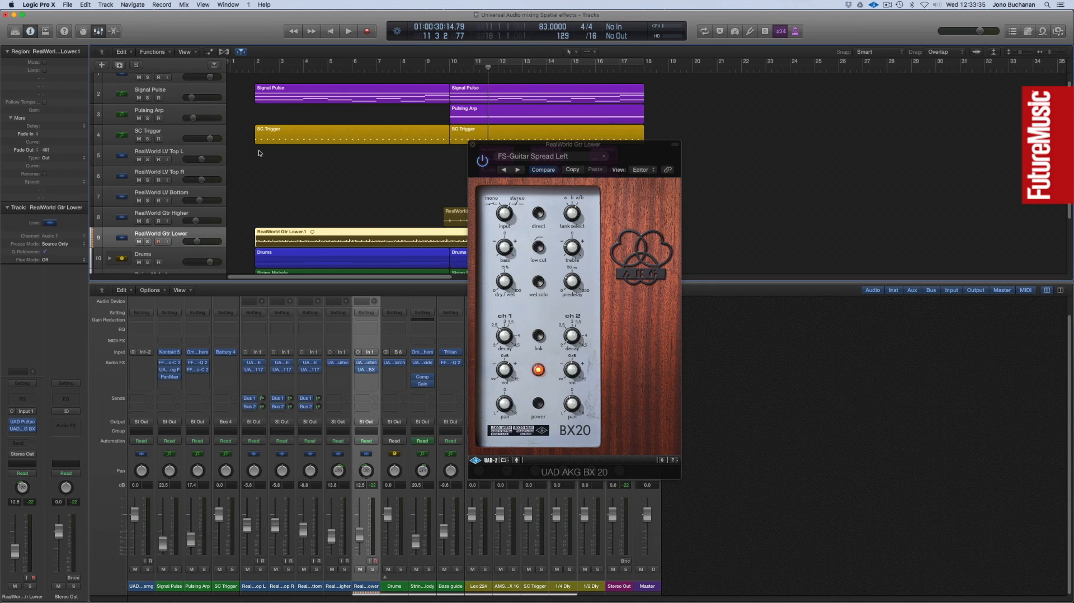
{"action": "key", "text": "Return"}
{"action": "key", "text": "space"}
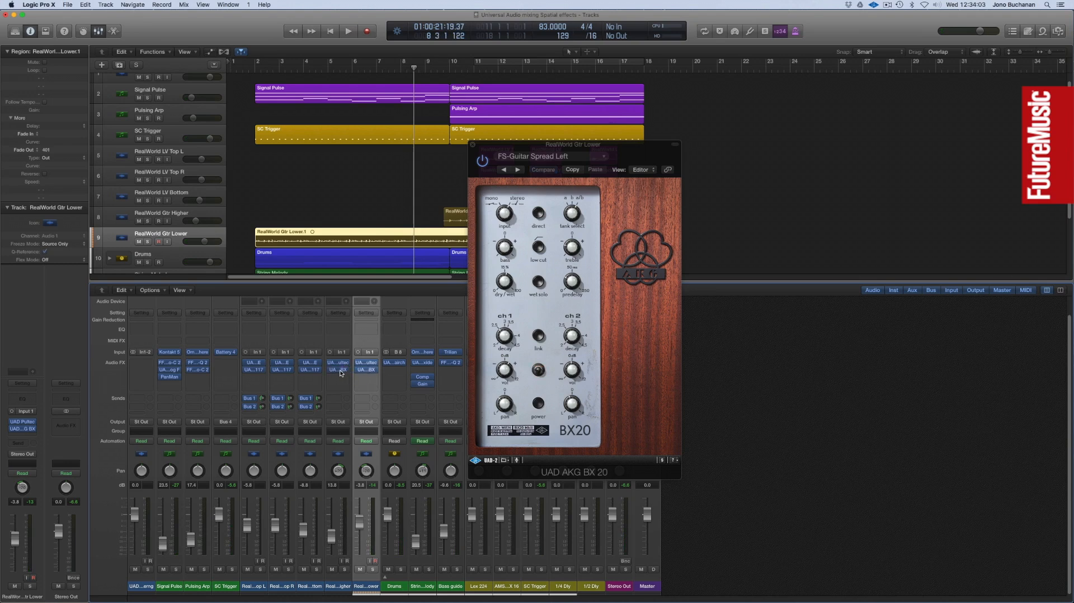
Open the AKG BX 20 on the RealWorld Gtr Higher channel to check its preset, and close the plug-in windows.
{"action": "left_click", "coordinate": [338, 369]}
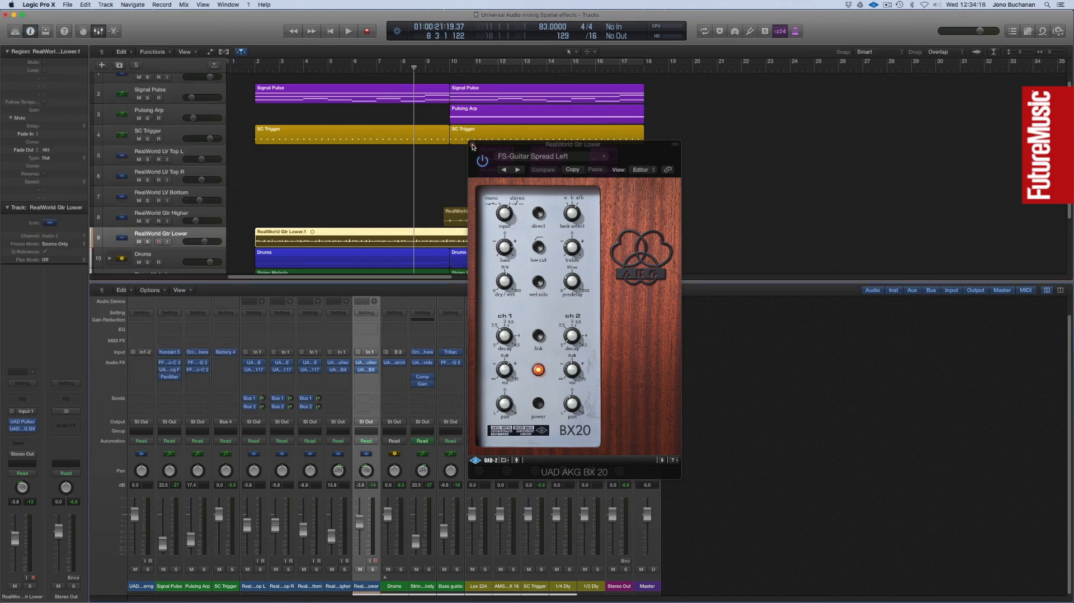
{"action": "left_click", "coordinate": [472, 145]}
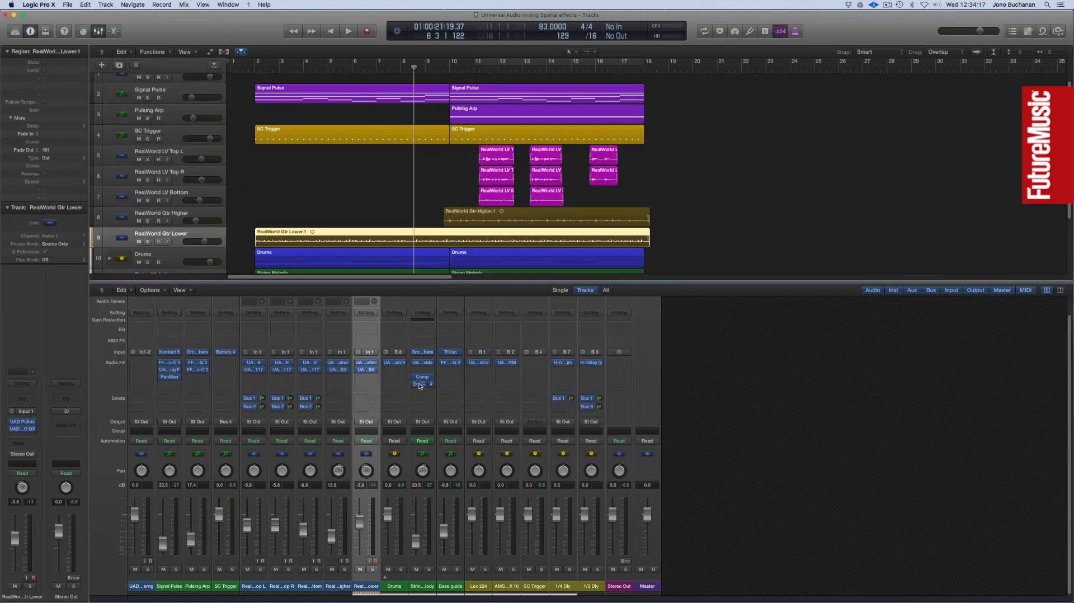
Select the RealWorld Gtr Higher and Gtr Lower channels together and add Bus 1 (Lex 224) sends at about -14 dB.
{"action": "left_click", "coordinate": [348, 413]}
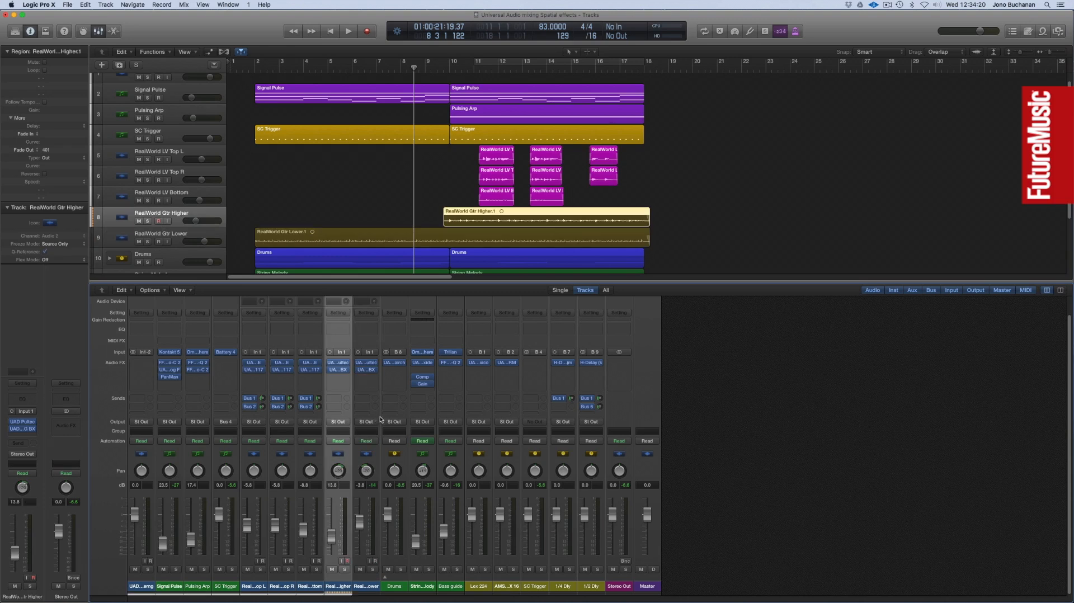
{"action": "left_click", "coordinate": [339, 400]}
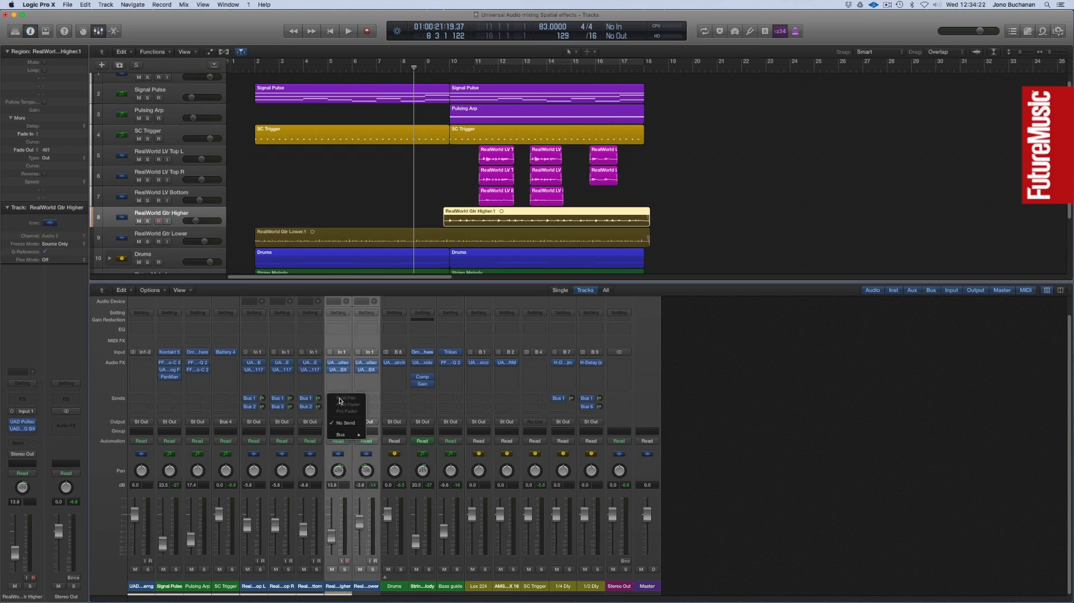
{"action": "mouse_move", "coordinate": [359, 436]}
{"action": "left_click", "coordinate": [393, 436]}
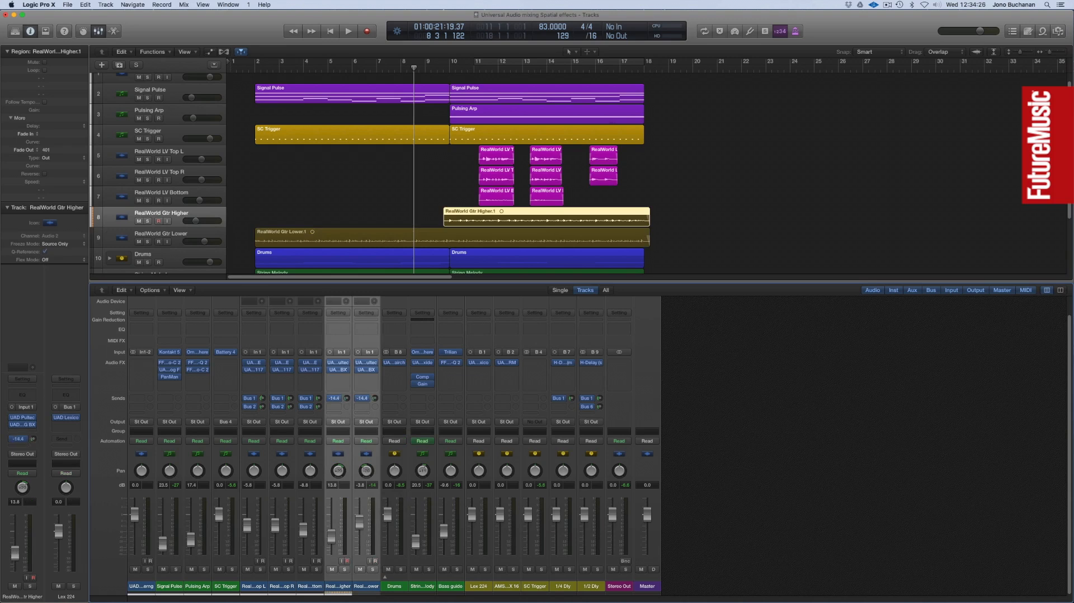
Add Bus 2 (AMS RMX 16) sends at about -18 dB to both selected guitar channels.
{"action": "left_click", "coordinate": [338, 408]}
{"action": "mouse_move", "coordinate": [344, 443]}
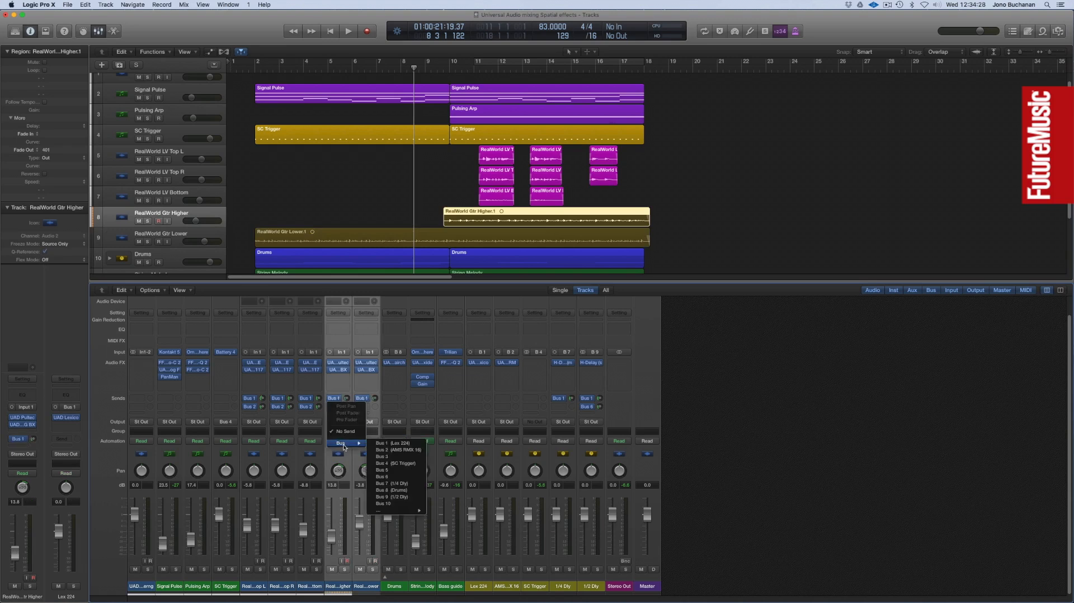
{"action": "left_click", "coordinate": [388, 450]}
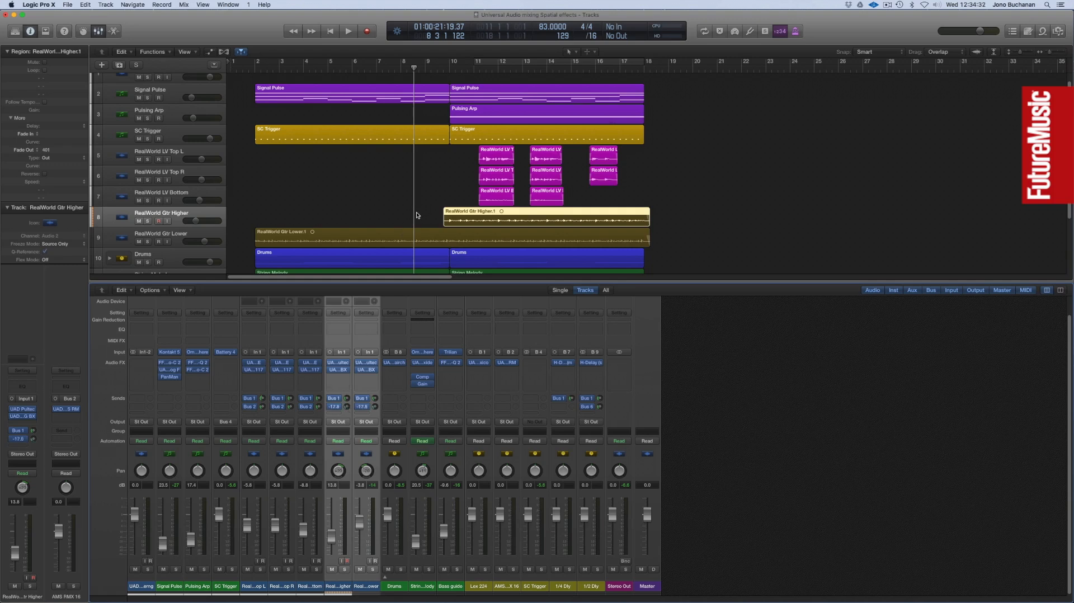
Play the mix from bar 9 and raise the linked RealWorld Gtr Higher and Lower faders to about -11.9 and -1.8 dB.
{"action": "left_click", "coordinate": [427, 70]}
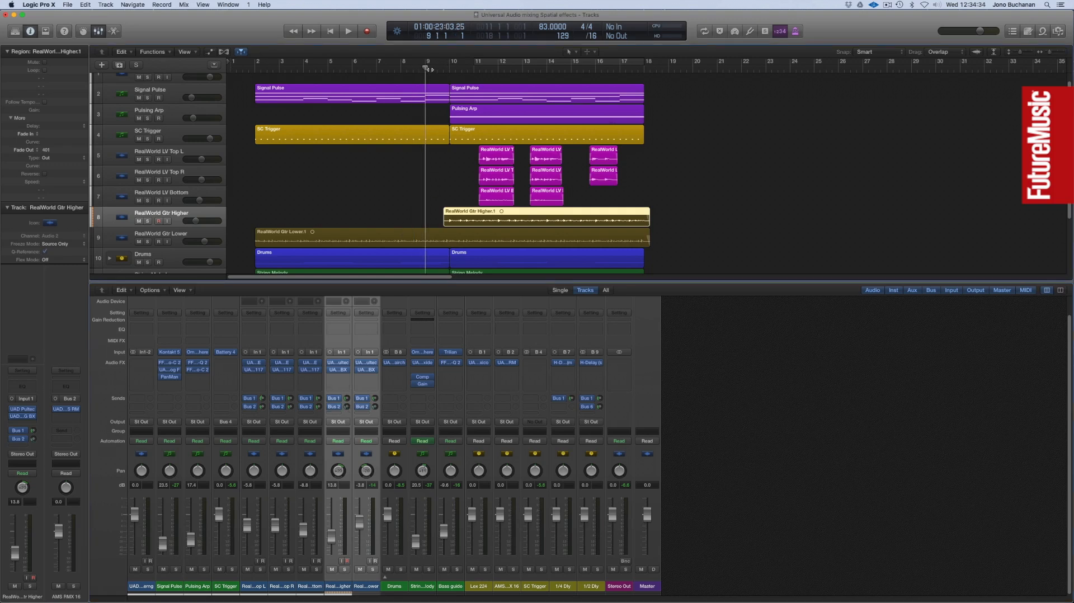
{"action": "key", "text": "space"}
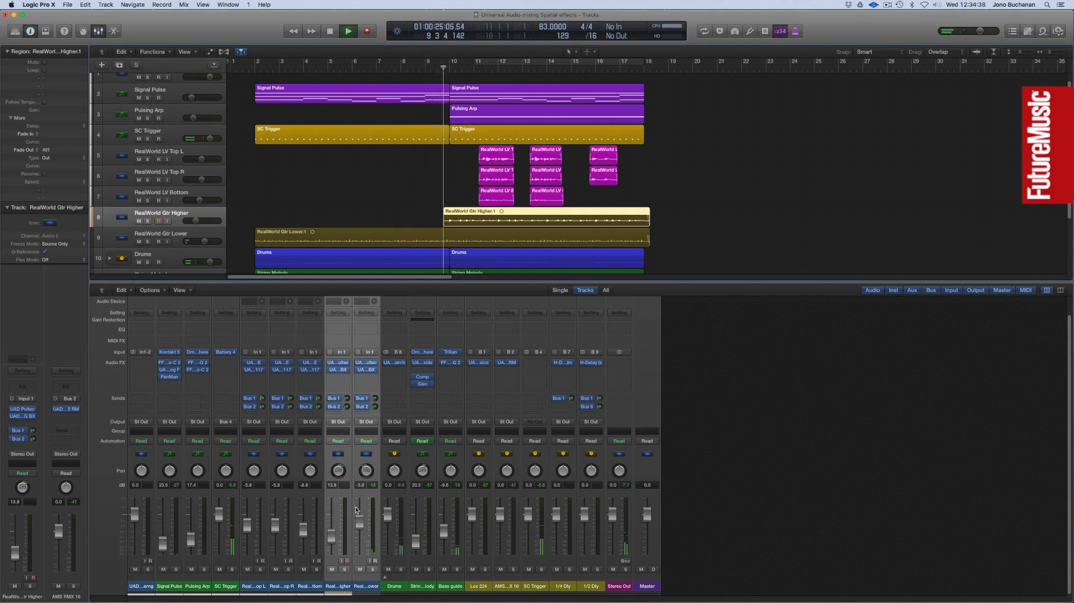
{"action": "left_click_drag", "start_coordinate": [360, 524], "coordinate": [359, 520]}
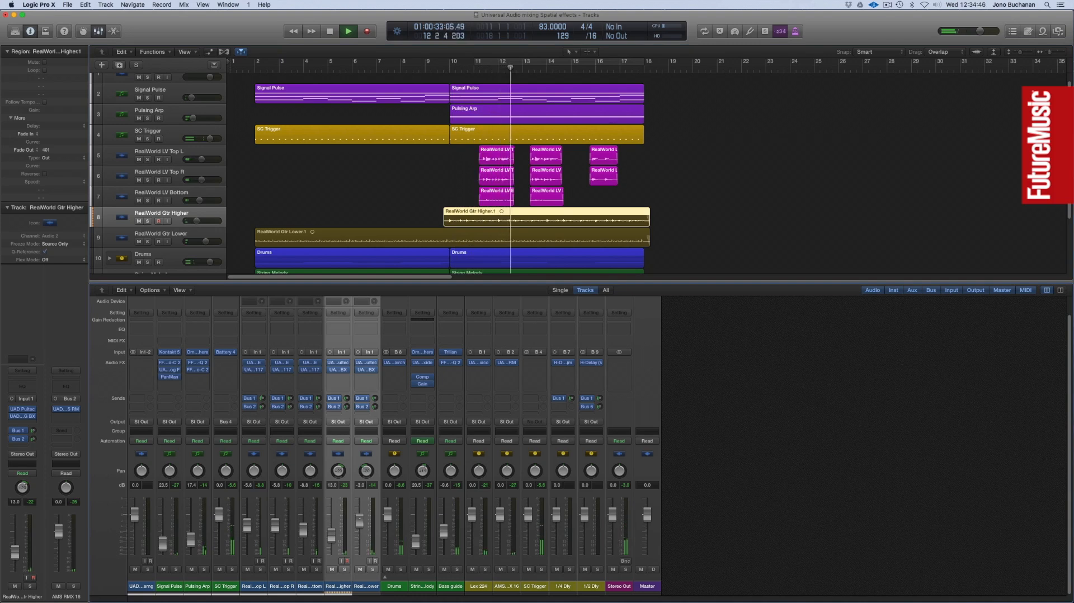
{"action": "left_click_drag", "start_coordinate": [359, 521], "coordinate": [359, 519]}
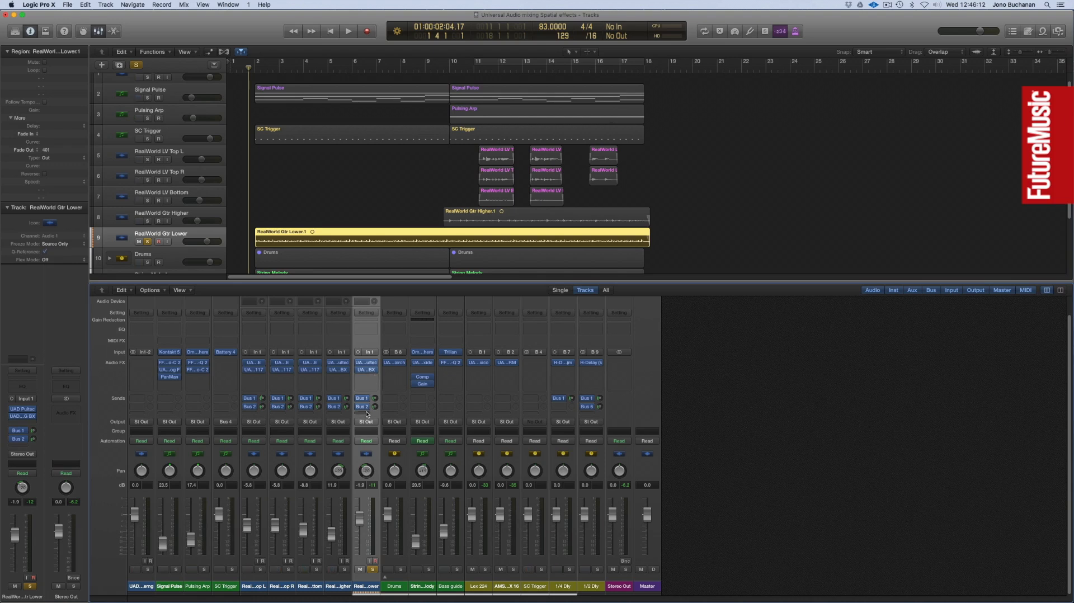
Add a Bus 3 send to the soloed RealWorld Gtr Lower channel.
{"action": "left_click", "coordinate": [366, 413]}
{"action": "mouse_move", "coordinate": [380, 451]}
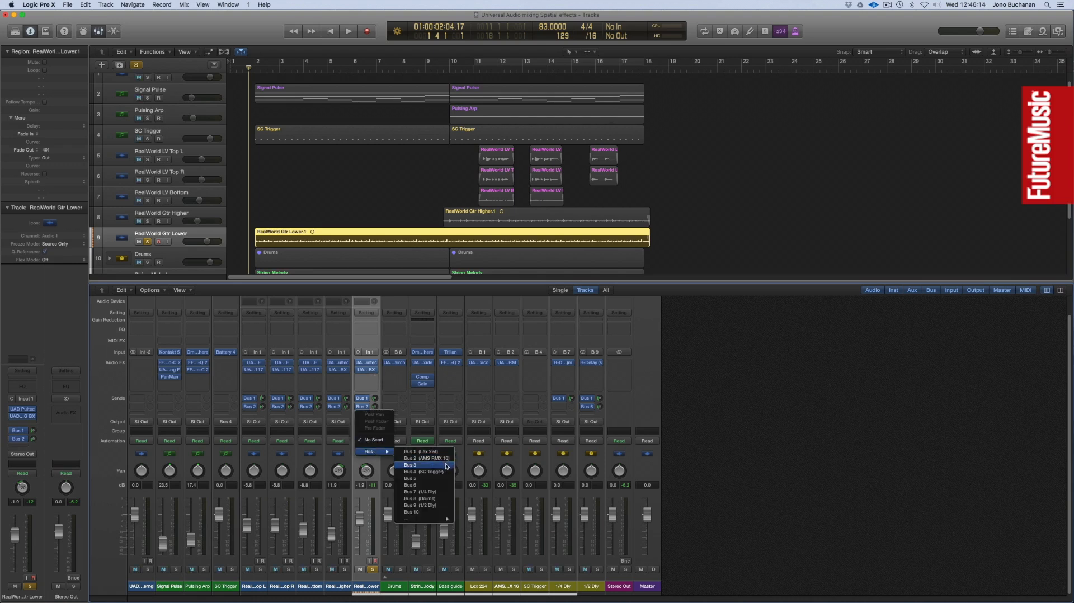
{"action": "left_click", "coordinate": [446, 465]}
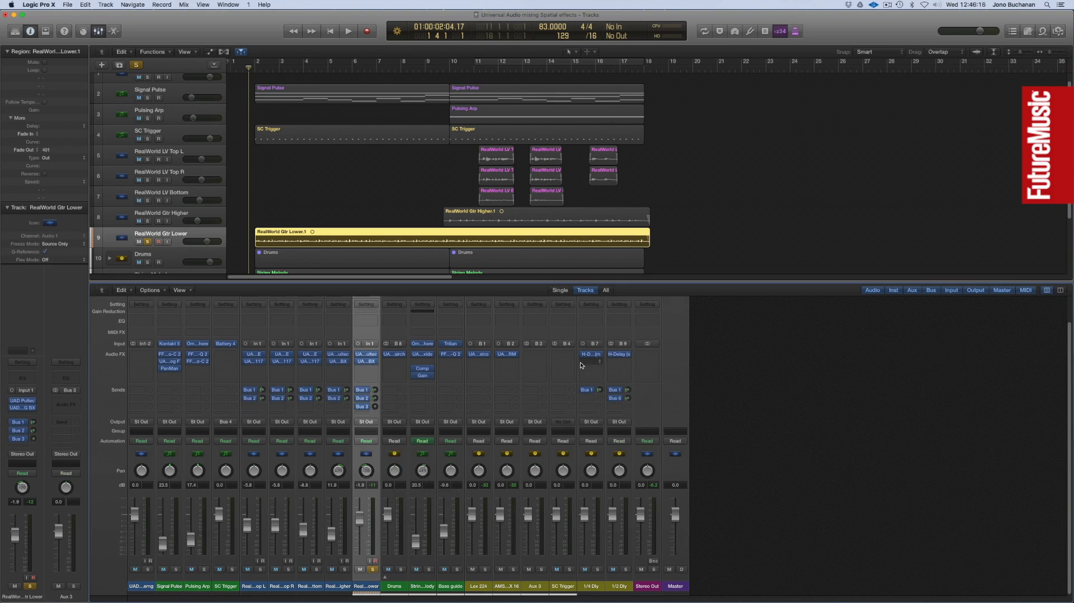
Insert the UAD EP-34 Tape Echo on the Aux 3 channel and move its window over the arrangement.
{"action": "left_click", "coordinate": [542, 358]}
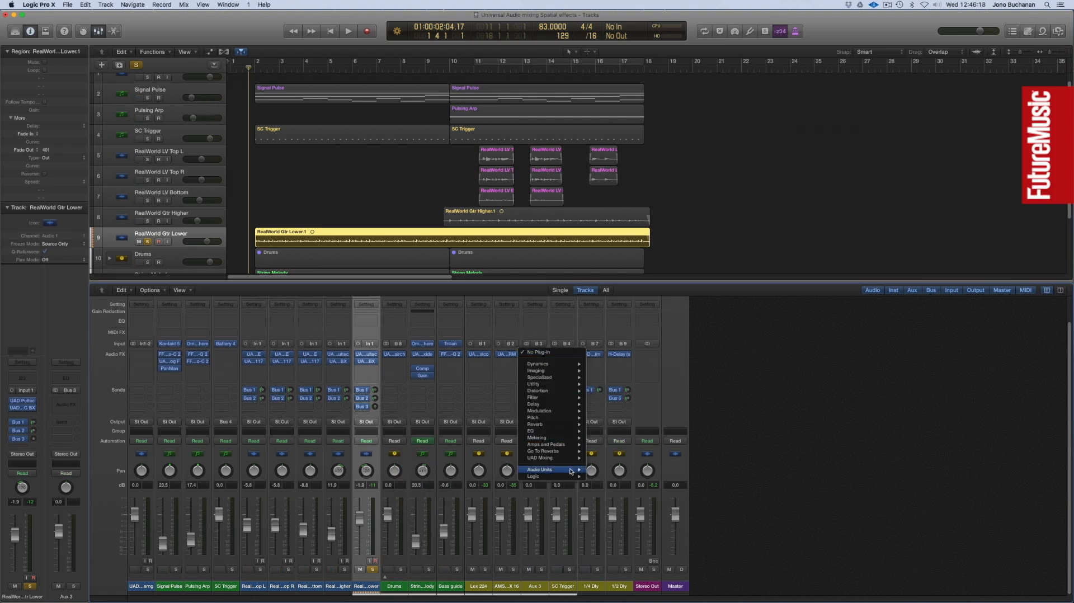
{"action": "mouse_move", "coordinate": [559, 457]}
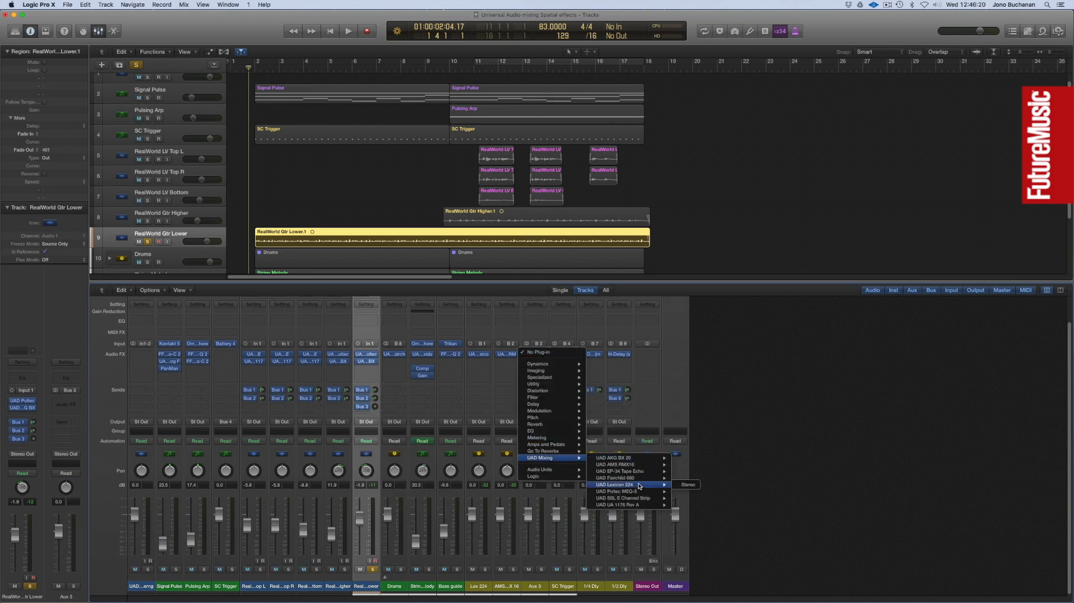
{"action": "mouse_move", "coordinate": [642, 473]}
{"action": "left_click", "coordinate": [685, 473]}
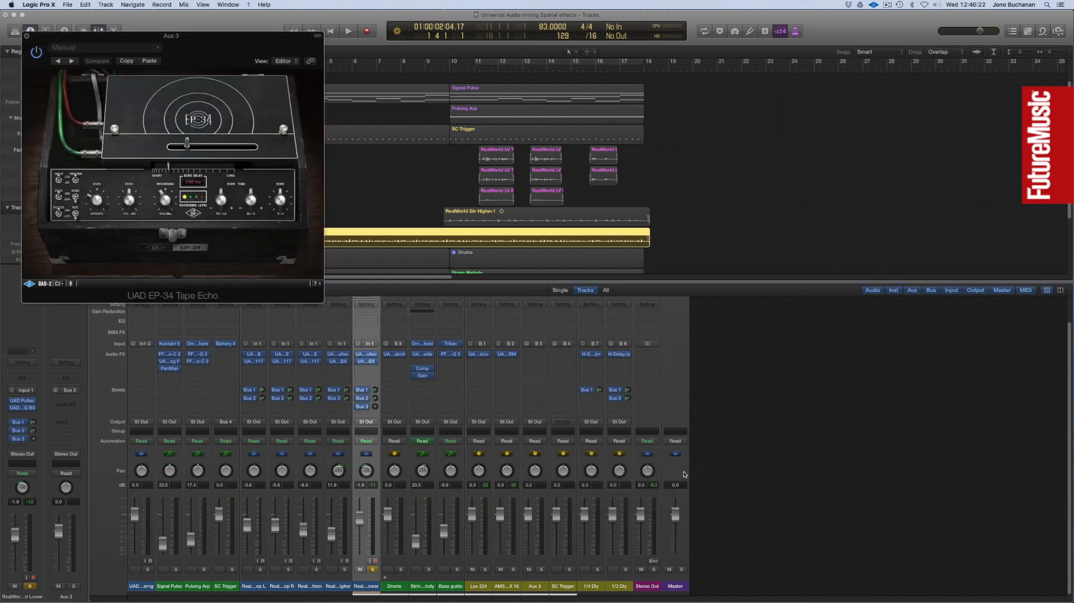
{"action": "left_click_drag", "start_coordinate": [69, 38], "coordinate": [420, 151]}
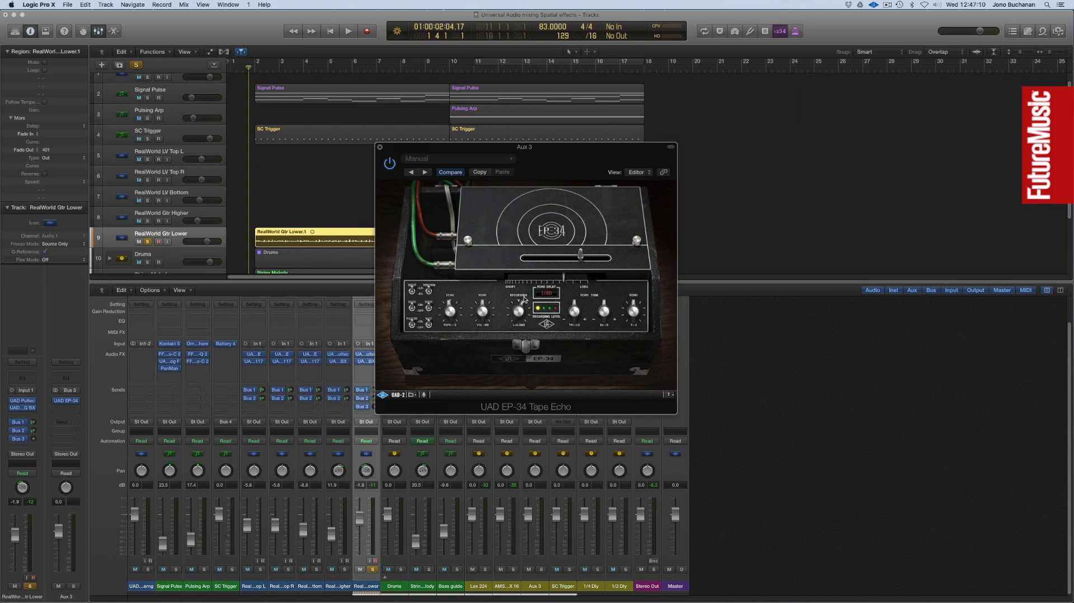
Play the soloed guitar, move the EP-34 window clear of its channel strip, and adjust the echo repeats.
{"action": "key", "text": "space"}
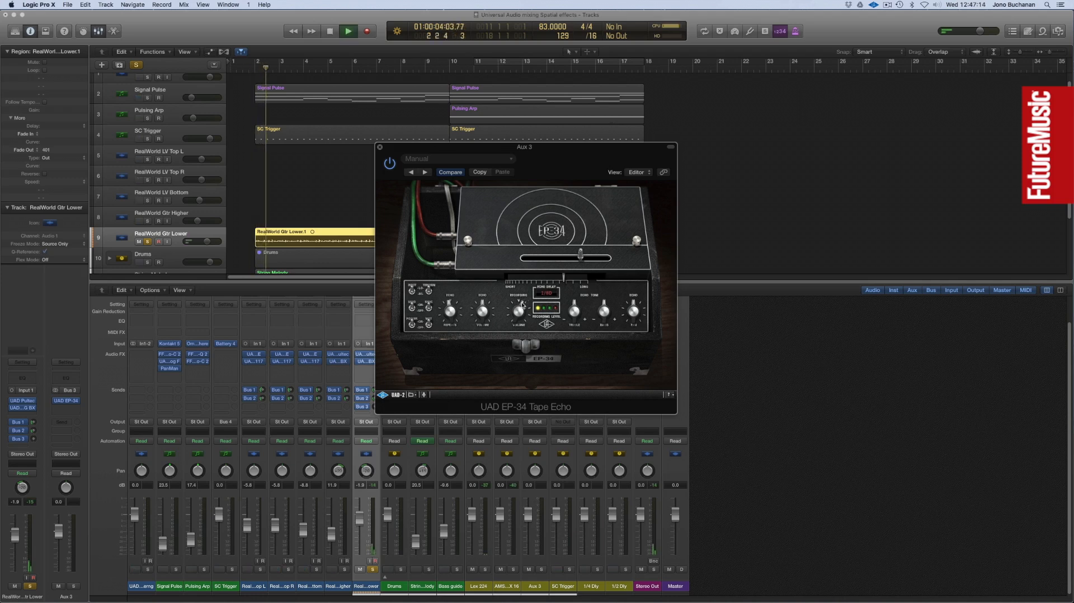
{"action": "left_click_drag", "start_coordinate": [417, 148], "coordinate": [504, 149]}
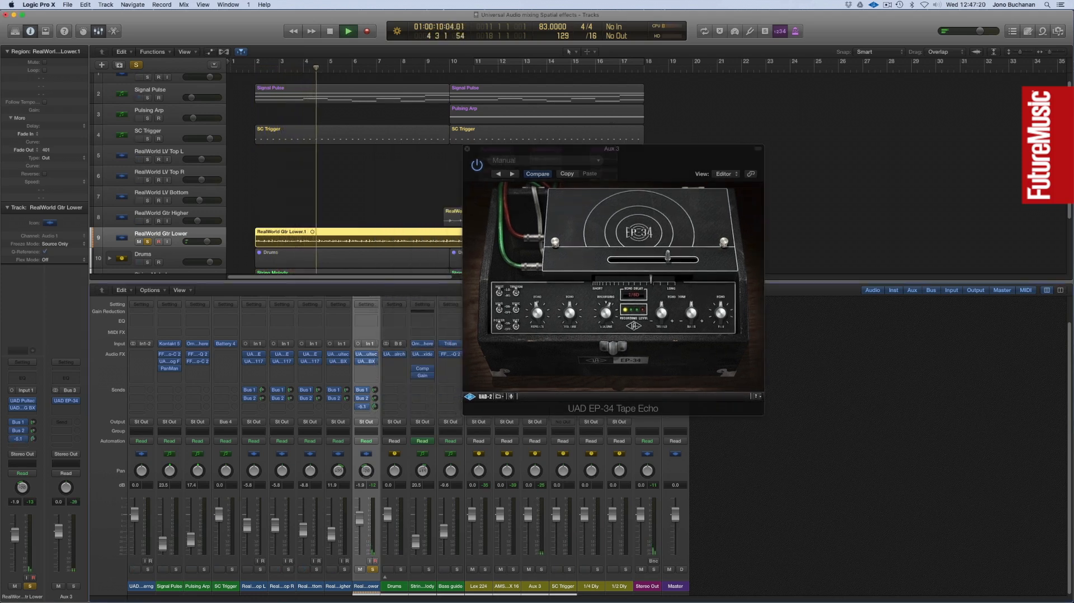
{"action": "left_click_drag", "start_coordinate": [537, 307], "coordinate": [540, 305]}
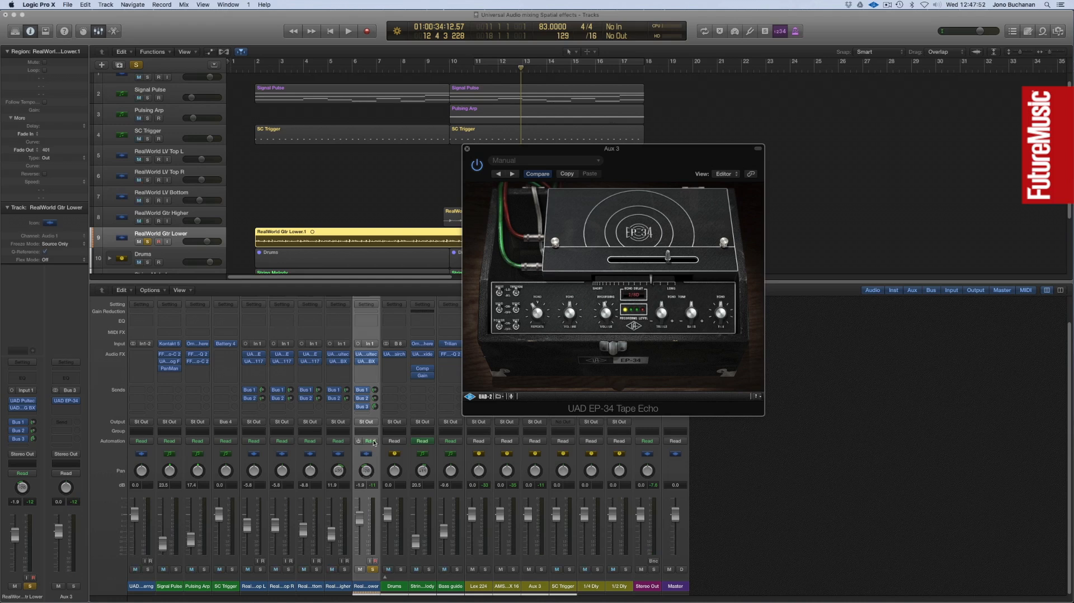
Solo the RealWorld Gtr Higher track and give it a Bus 3 send at about -6 dB.
{"action": "left_click", "coordinate": [147, 222]}
{"action": "left_click", "coordinate": [339, 409]}
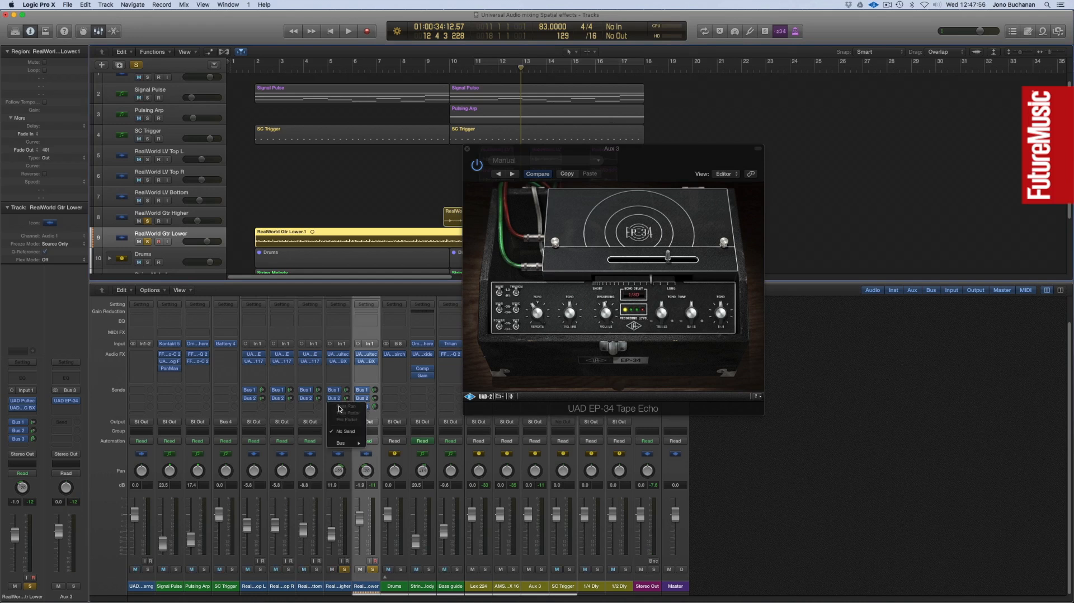
{"action": "mouse_move", "coordinate": [346, 443]}
{"action": "left_click", "coordinate": [405, 456]}
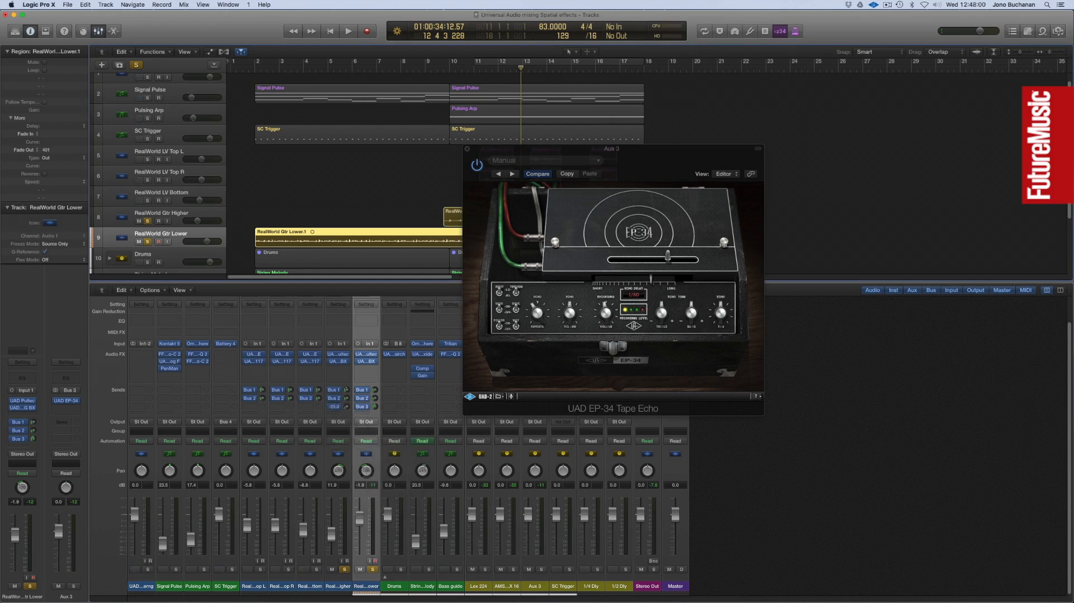
Play both soloed guitars from before bar 10, close the EP-34 window, and fine-tune the RealWorld Gtr Higher Bus 3 send.
{"action": "double_click", "coordinate": [437, 68]}
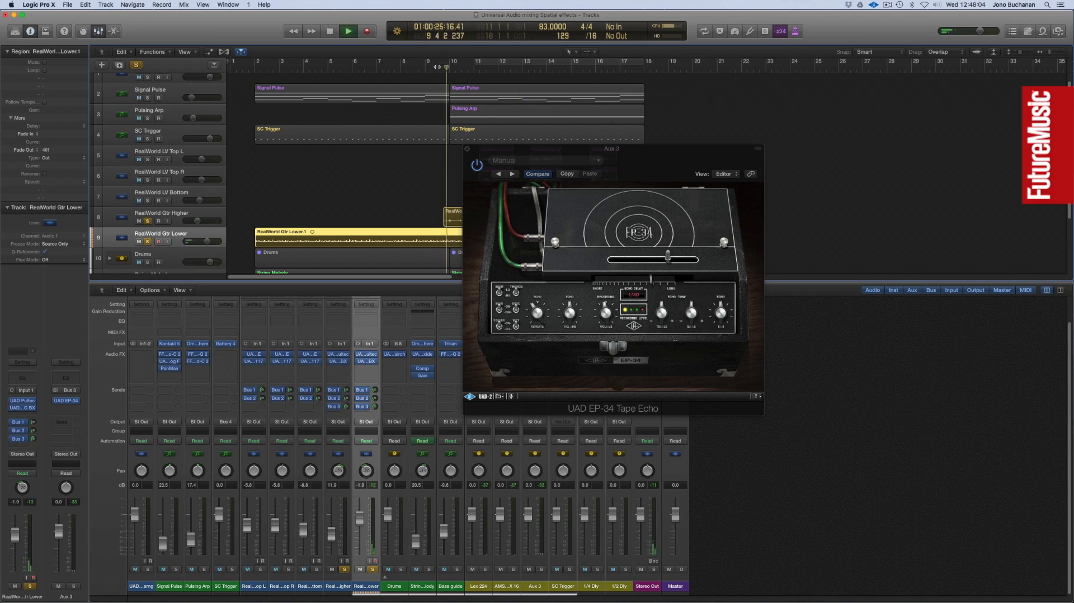
{"action": "left_click", "coordinate": [467, 150]}
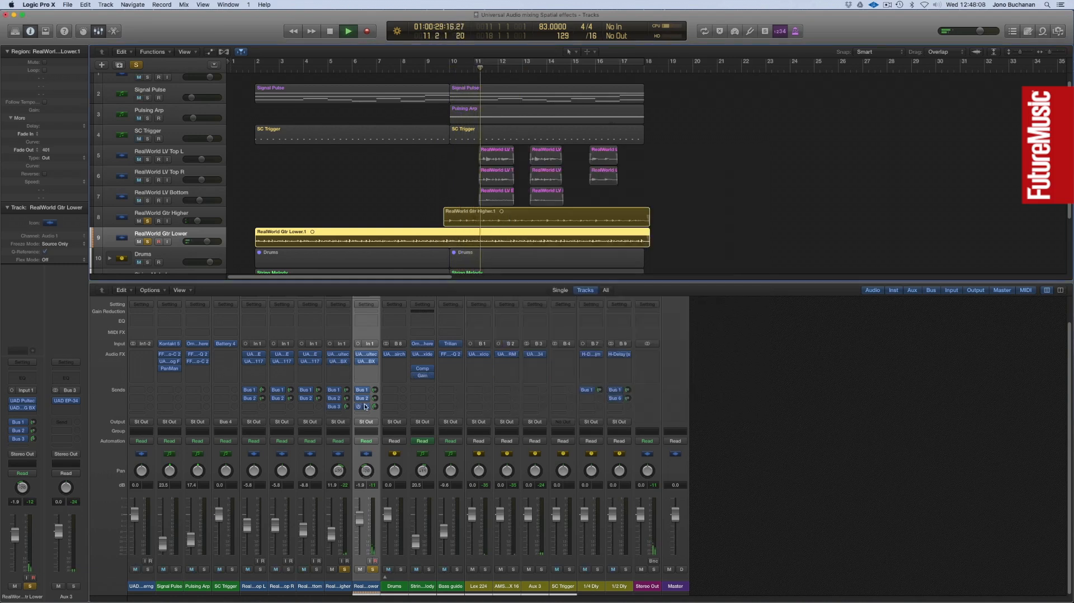
{"action": "left_click_drag", "start_coordinate": [346, 406], "coordinate": [347, 401]}
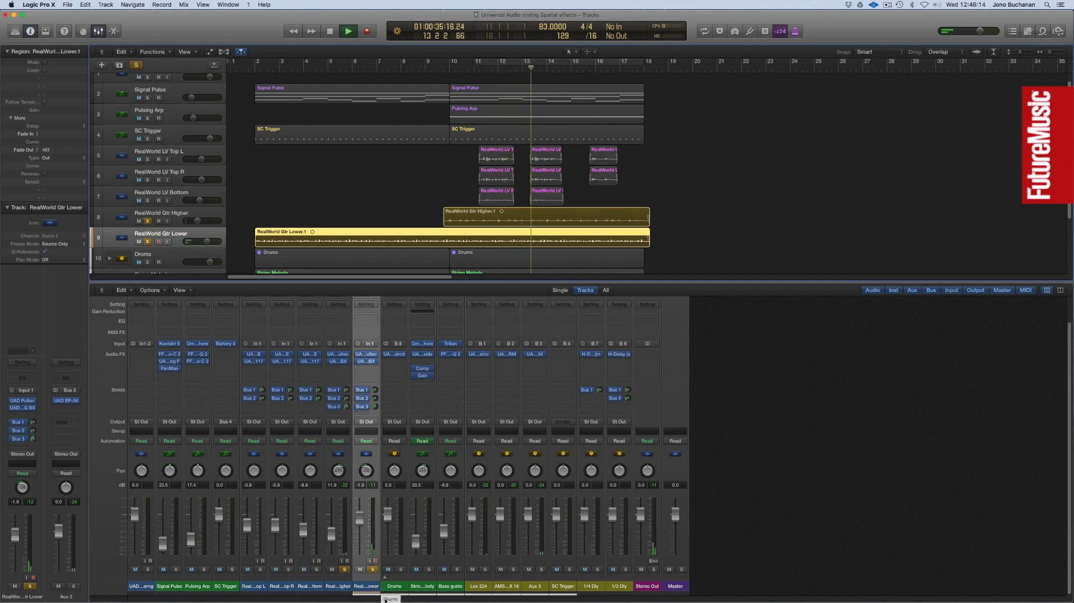
Unsolo both guitars and rebalance their Bus 3 sends against the full mix.
{"action": "left_click", "coordinate": [373, 569]}
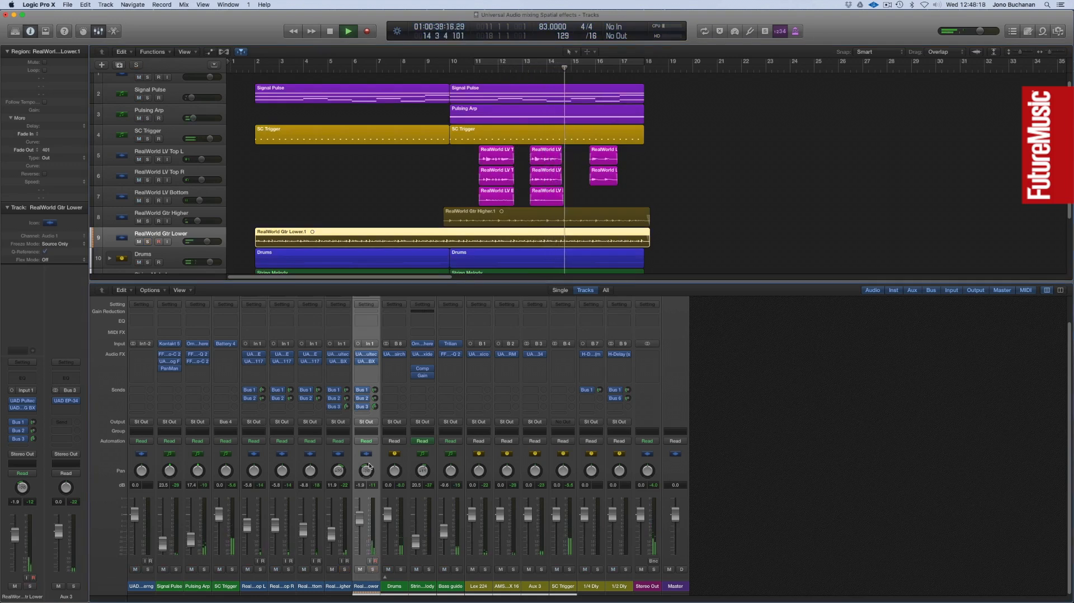
{"action": "left_click", "coordinate": [347, 408]}
{"action": "left_click", "coordinate": [375, 406]}
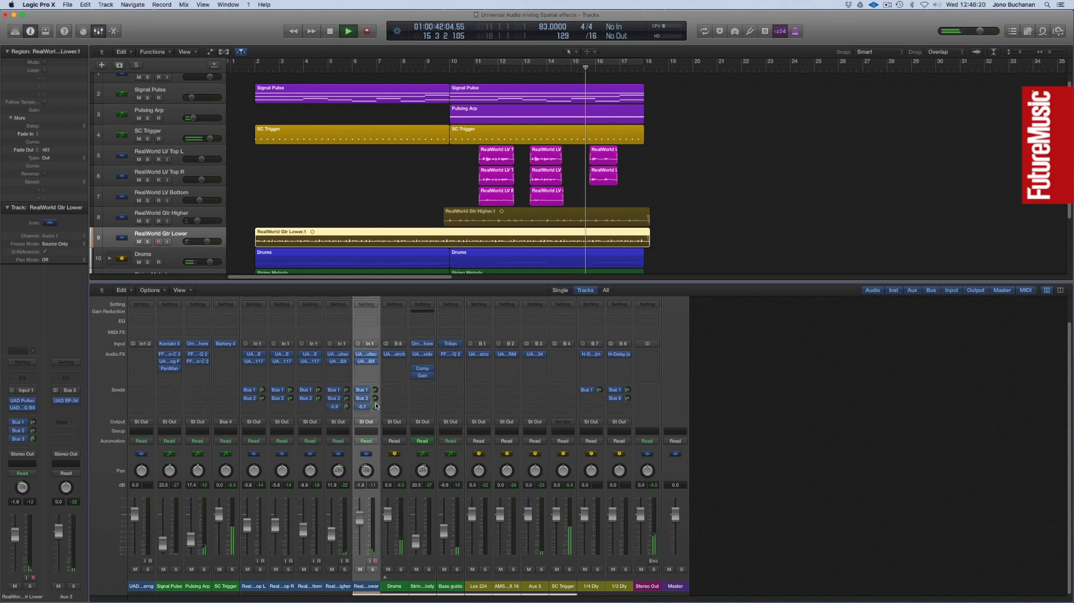
Select both guitar channels and raise the RealWorld Gtr Higher and Lower faders together to about -9.6 and 0.4 dB.
{"action": "left_click", "coordinate": [349, 464], "text": "shift"}
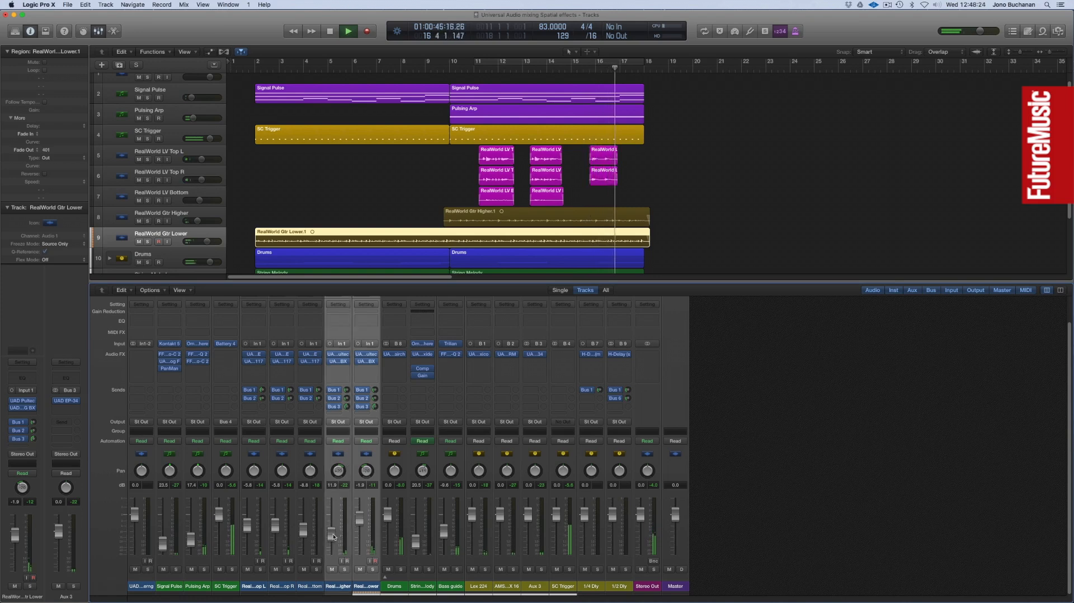
{"action": "left_click_drag", "start_coordinate": [332, 535], "coordinate": [332, 532]}
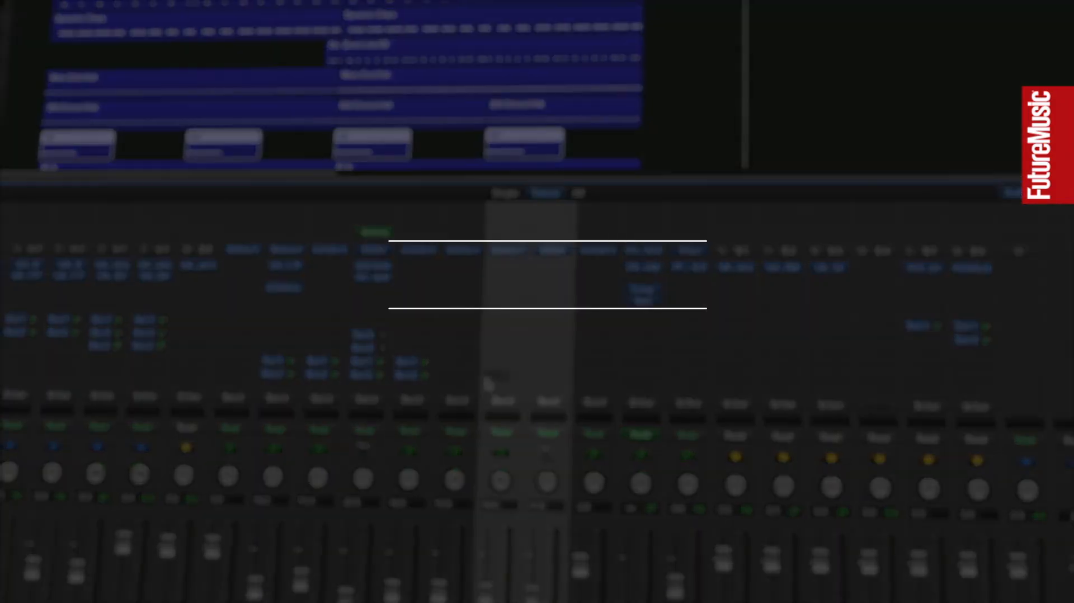
{"action": "left_click", "coordinate": [477, 389]}
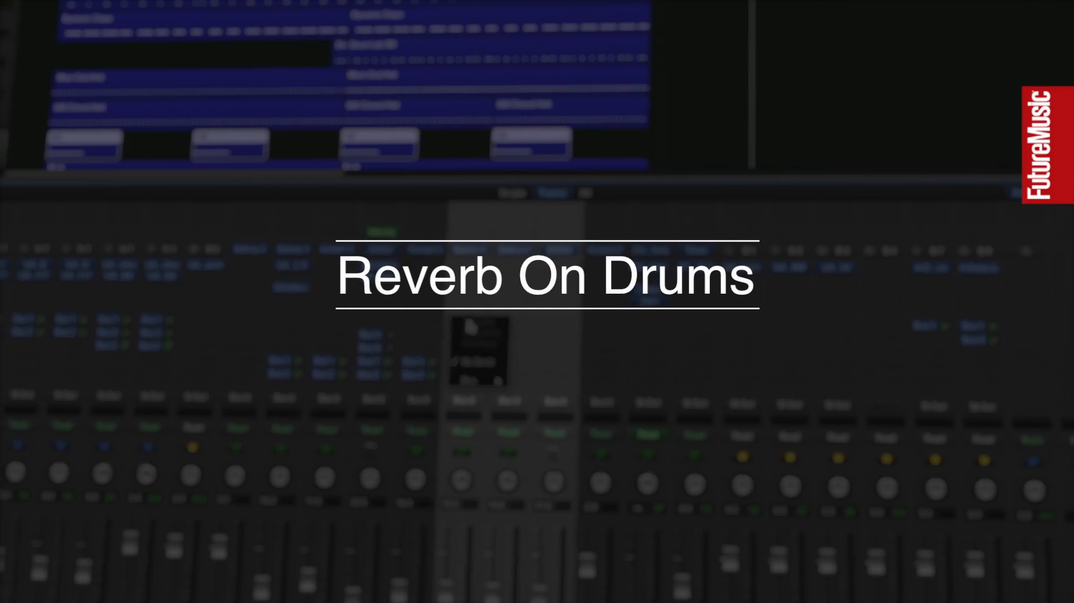
{"action": "mouse_move", "coordinate": [481, 386]}
{"action": "left_click", "coordinate": [549, 384]}
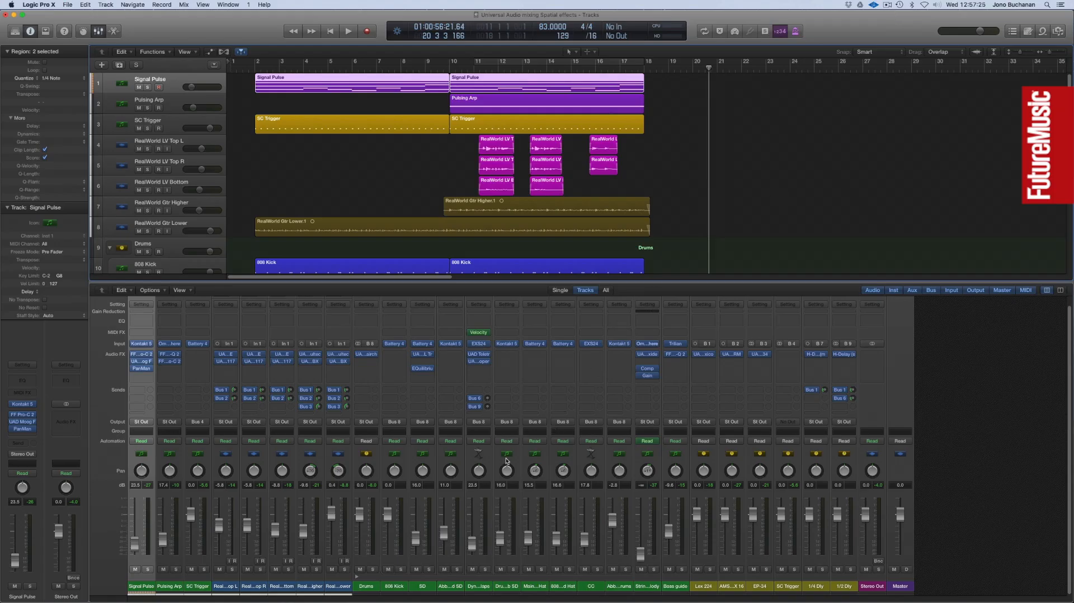
Give the SD, Abbey Road SD, Dynamic Claps and Drum Lab SD channels a Bus 1 send at about -15.0 dB and a Bus 2 send.
{"action": "left_click", "coordinate": [460, 461]}
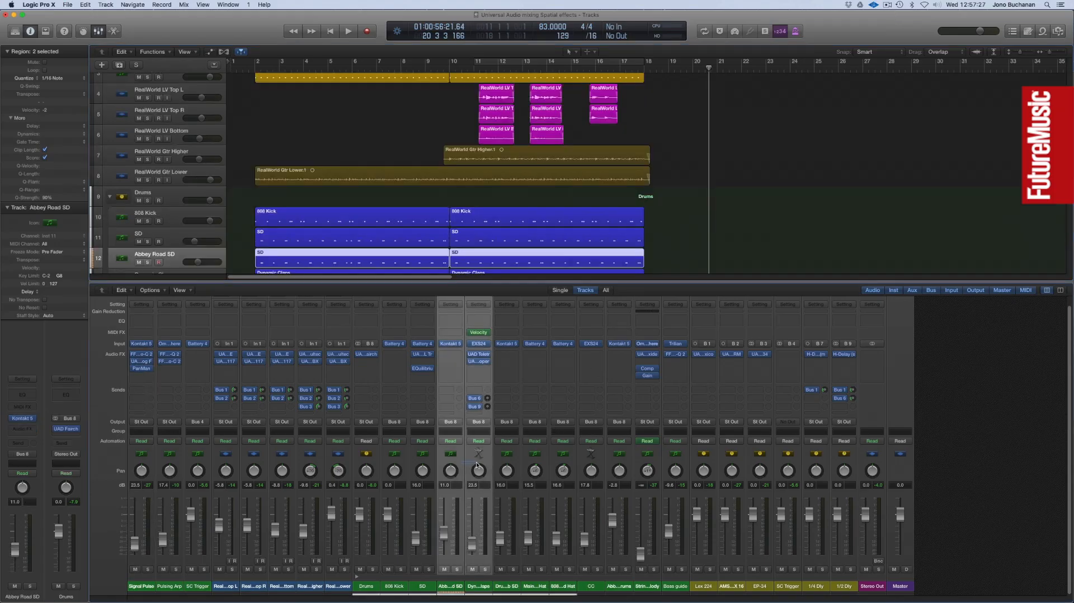
{"action": "left_click", "coordinate": [413, 412]}
{"action": "mouse_move", "coordinate": [425, 451]}
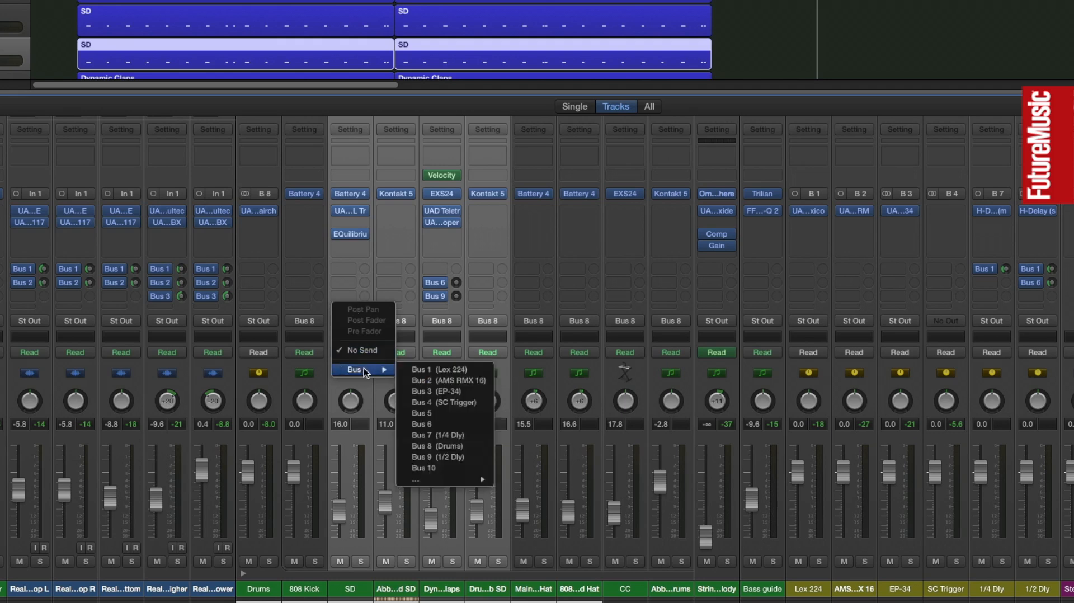
{"action": "left_click", "coordinate": [452, 369]}
{"action": "left_click", "coordinate": [364, 296]}
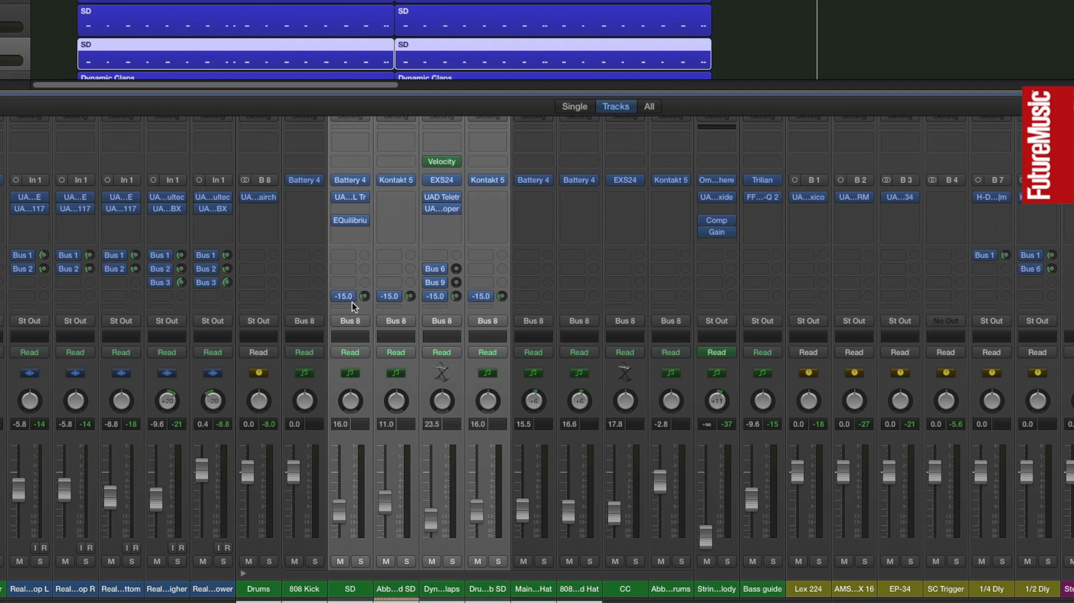
{"action": "left_click", "coordinate": [351, 302]}
{"action": "mouse_move", "coordinate": [361, 370]}
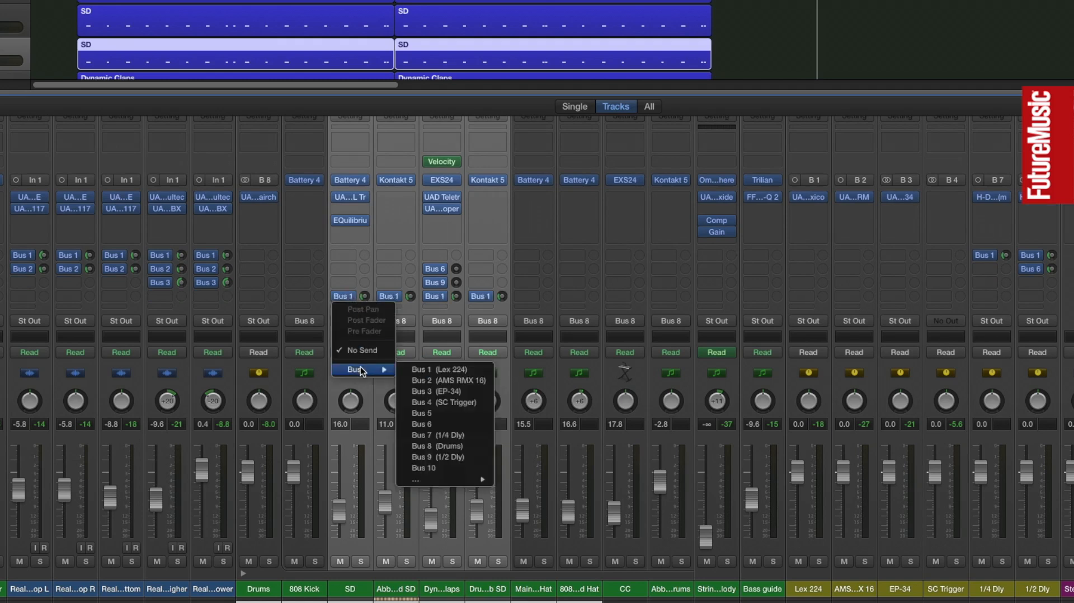
{"action": "left_click", "coordinate": [459, 380]}
{"action": "left_click", "coordinate": [364, 296]}
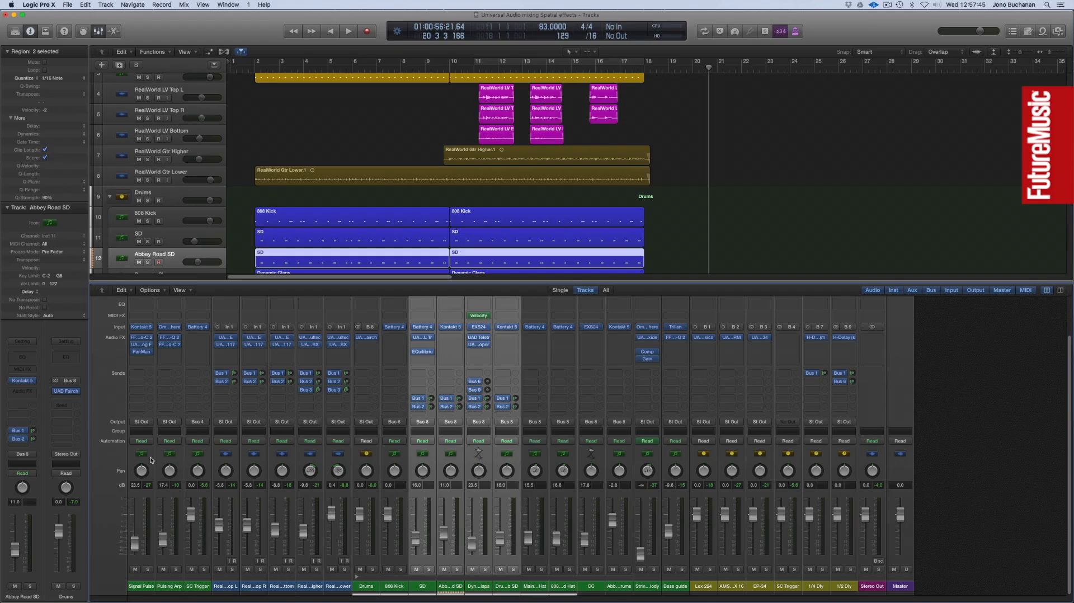
Give the Signal Pulse and Pulsing Arp channels a Bus 1 (Lex 224) send at about -15.6 dB and a Bus 2 (AMS RMX 16) send.
{"action": "left_click", "coordinate": [151, 459]}
{"action": "left_click", "coordinate": [179, 461], "text": "shift"}
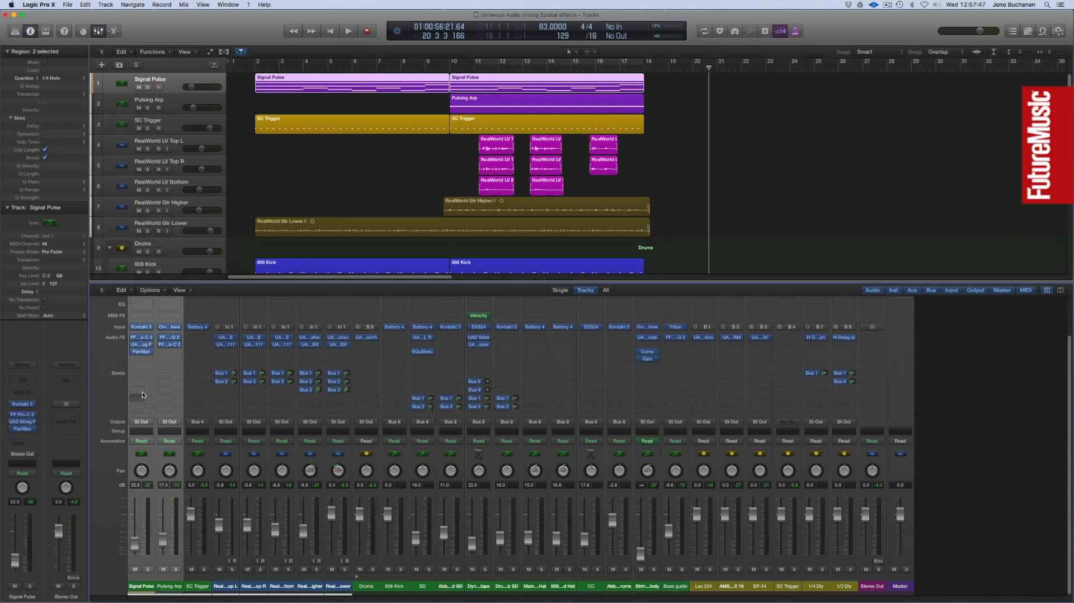
{"action": "left_click", "coordinate": [140, 373]}
{"action": "mouse_move", "coordinate": [151, 410]}
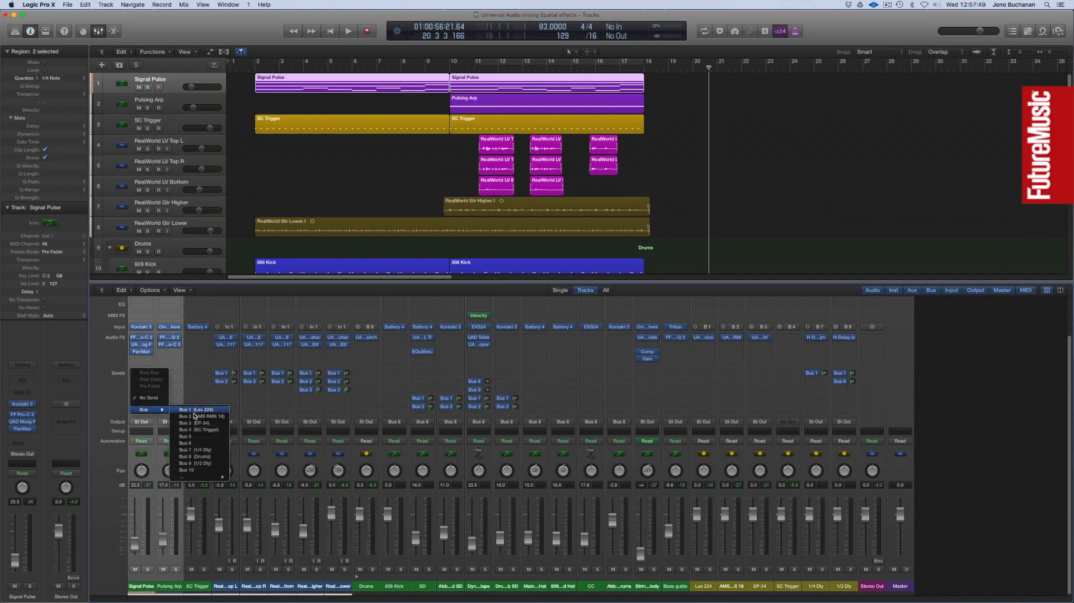
{"action": "left_click", "coordinate": [195, 411]}
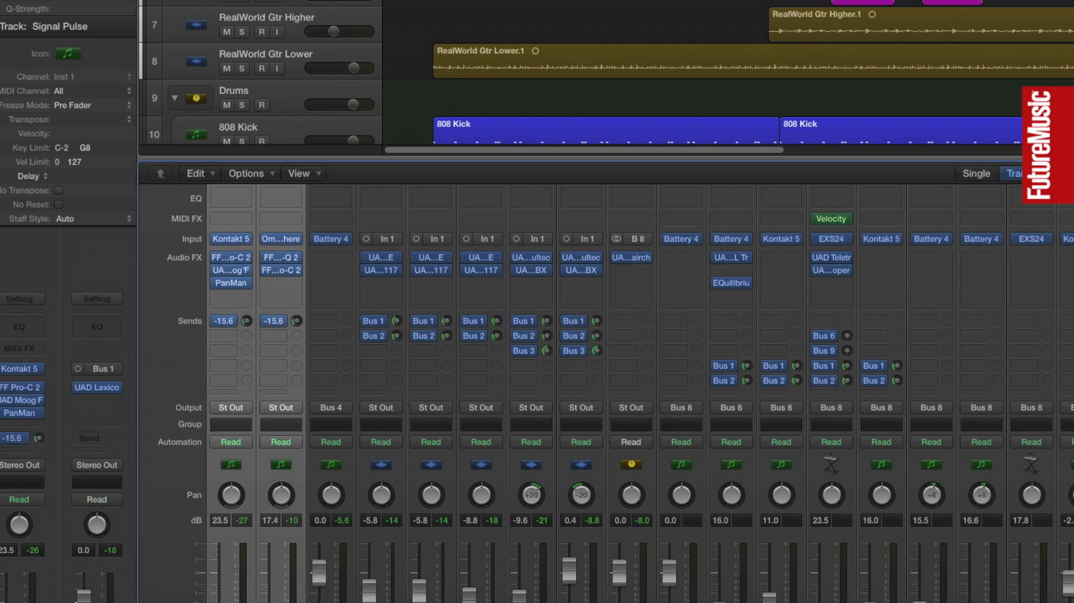
{"action": "left_click", "coordinate": [232, 335]}
{"action": "mouse_move", "coordinate": [236, 401]}
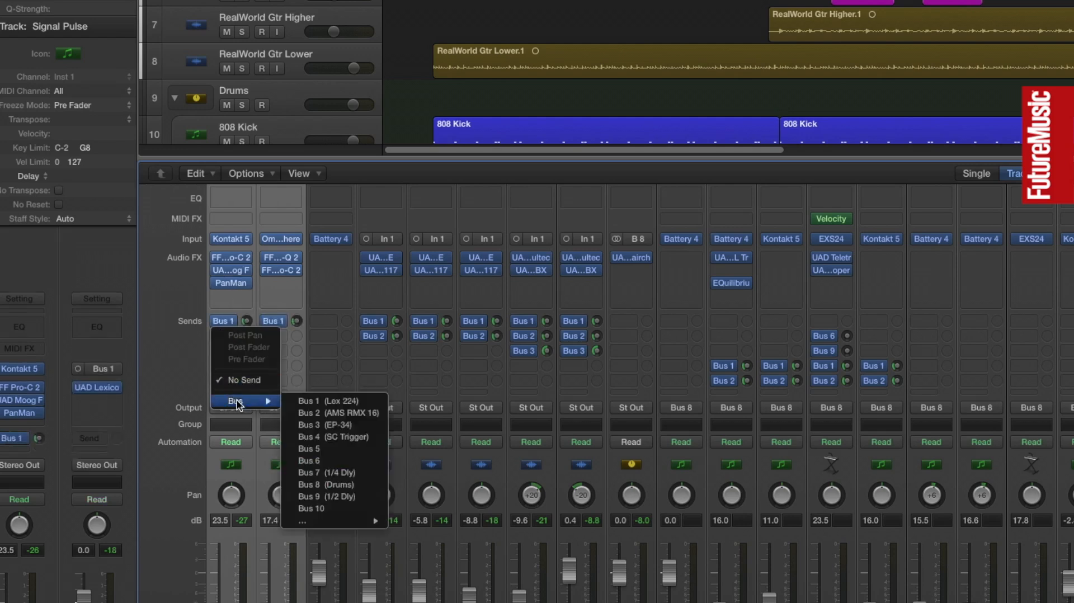
{"action": "left_click", "coordinate": [345, 413]}
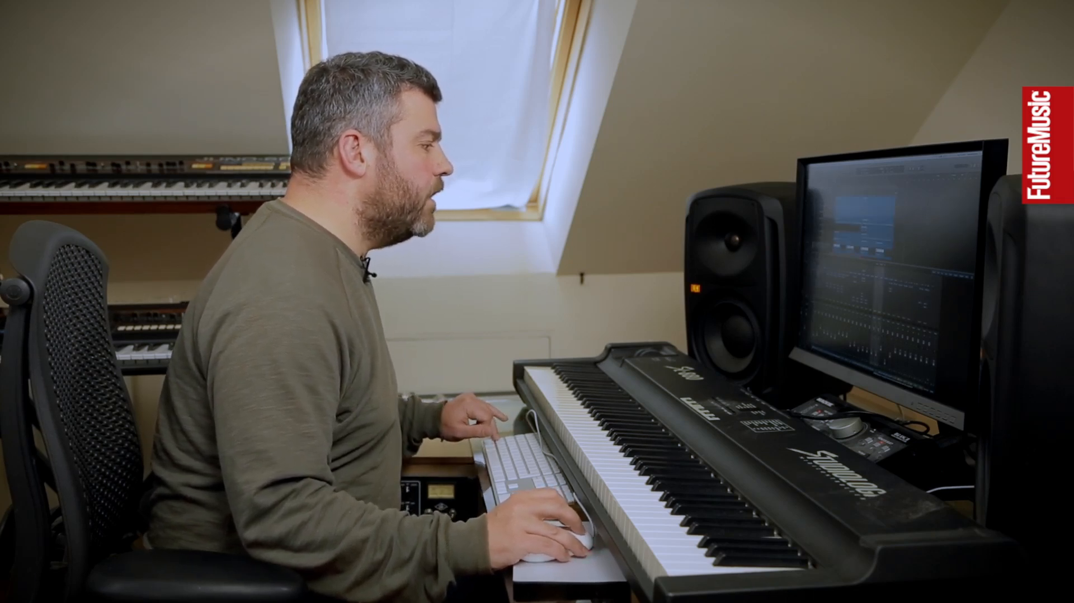
Give the Main Clsd Hat, 808 Closed Hat and CC channels a Bus 1 send at about -17.8 dB and a Bus 2 send.
{"action": "left_click", "coordinate": [535, 268]}
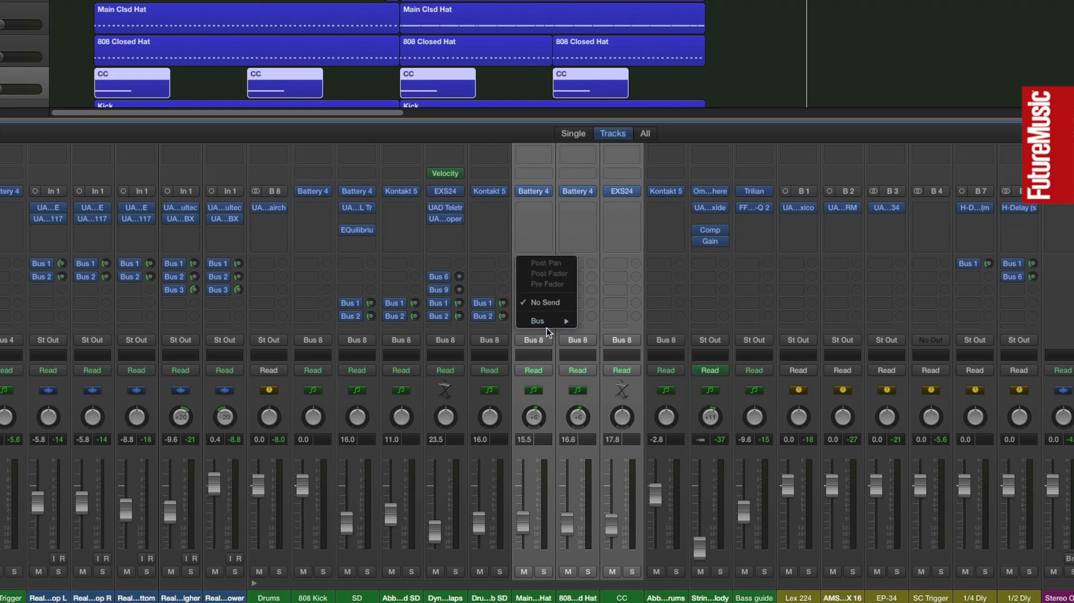
{"action": "mouse_move", "coordinate": [546, 328]}
{"action": "left_click", "coordinate": [613, 321]}
{"action": "left_click_drag", "start_coordinate": [547, 263], "coordinate": [546, 238]}
{"action": "left_click", "coordinate": [532, 277]}
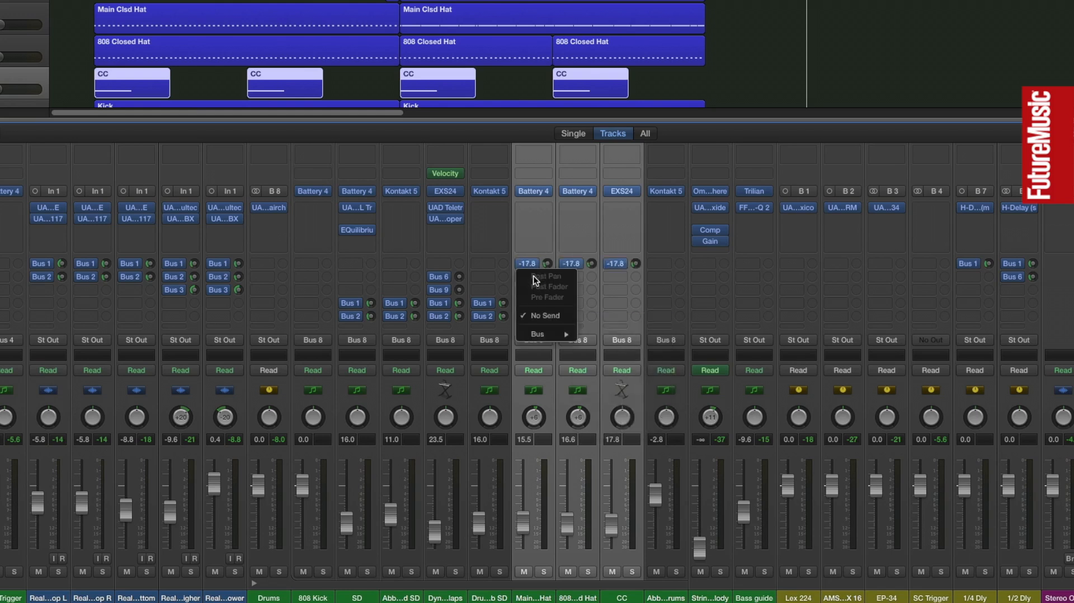
{"action": "mouse_move", "coordinate": [545, 334]}
{"action": "left_click", "coordinate": [617, 345]}
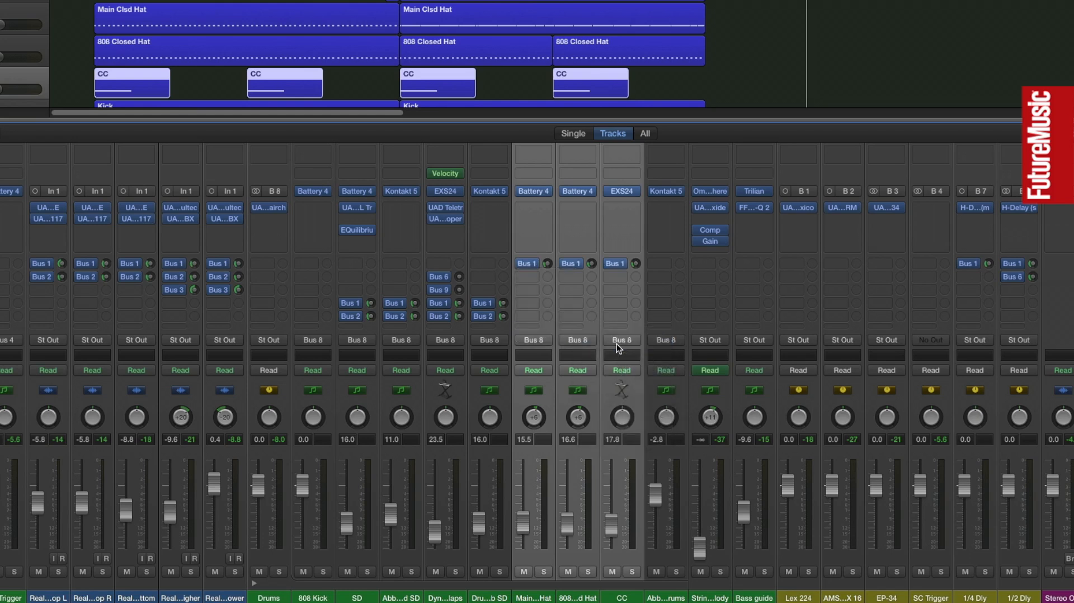
{"action": "left_click_drag", "start_coordinate": [549, 276], "coordinate": [550, 263]}
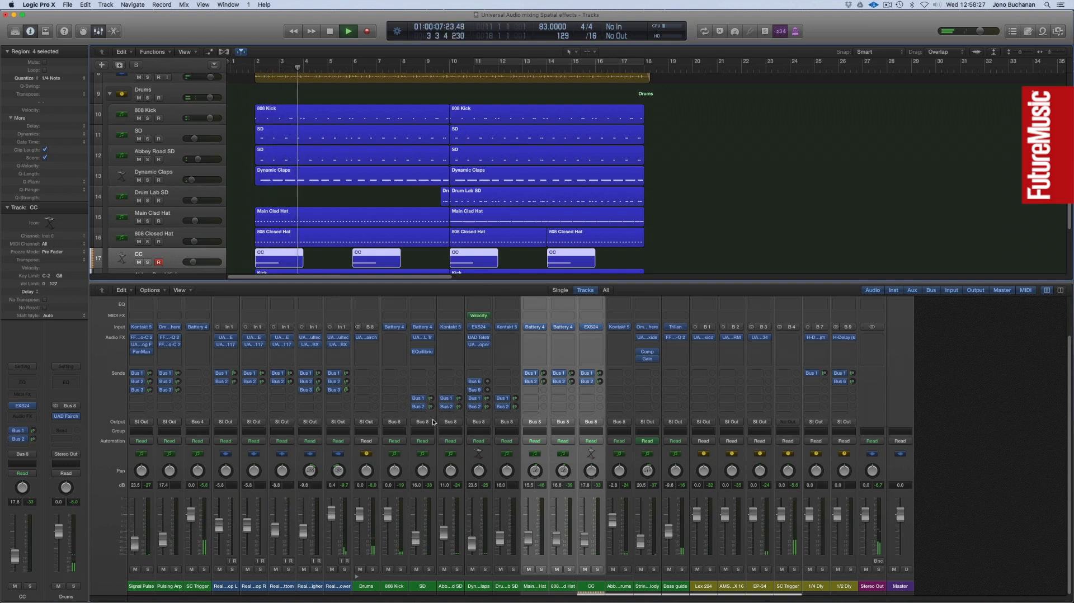
Raise the Bus 1 sends of the four snare and clap channels to about -13.2 dB and fine-tune their Bus 2 sends.
{"action": "left_click", "coordinate": [434, 467]}
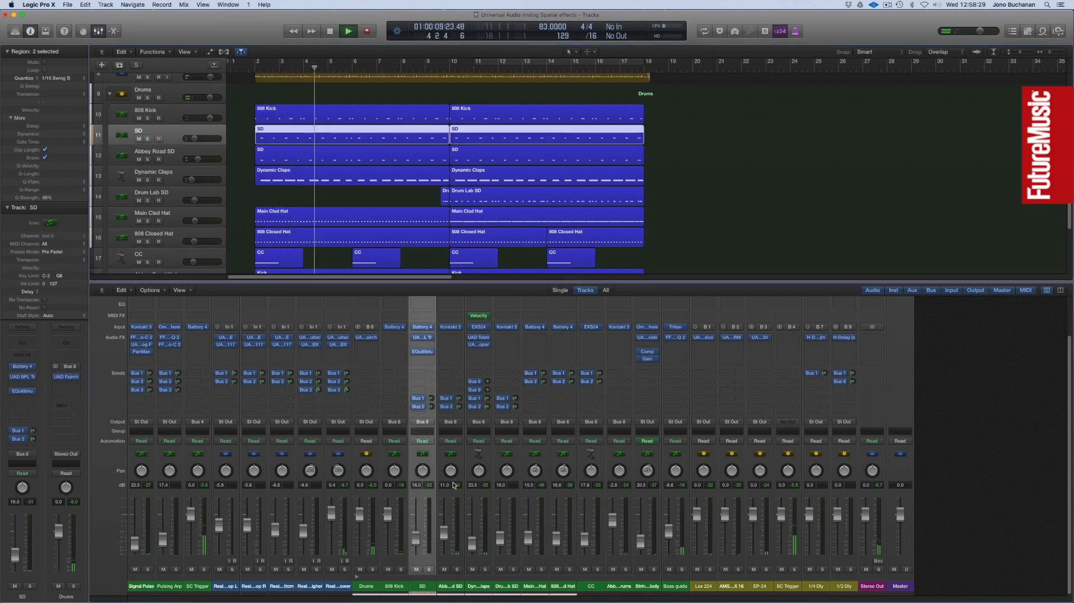
{"action": "left_click", "coordinate": [517, 461], "text": "shift"}
{"action": "left_click_drag", "start_coordinate": [515, 398], "coordinate": [515, 396]}
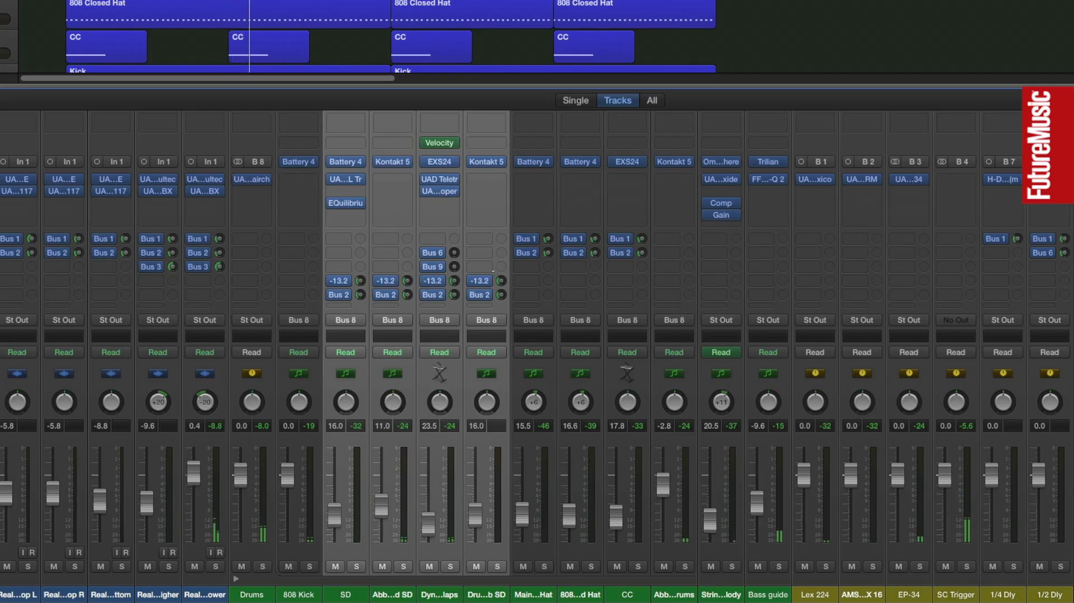
{"action": "left_click_drag", "start_coordinate": [502, 298], "coordinate": [502, 294]}
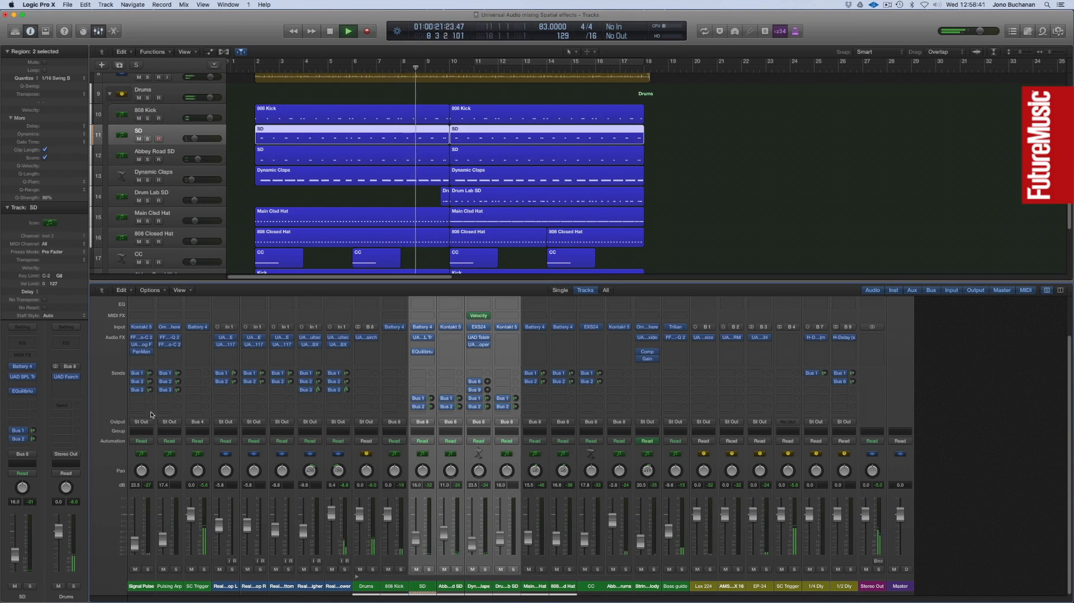
Raise the Bus 2 sends of the Signal Pulse and Pulsing Arp channels together during playback.
{"action": "left_click", "coordinate": [151, 417]}
{"action": "left_click", "coordinate": [180, 416], "text": "shift"}
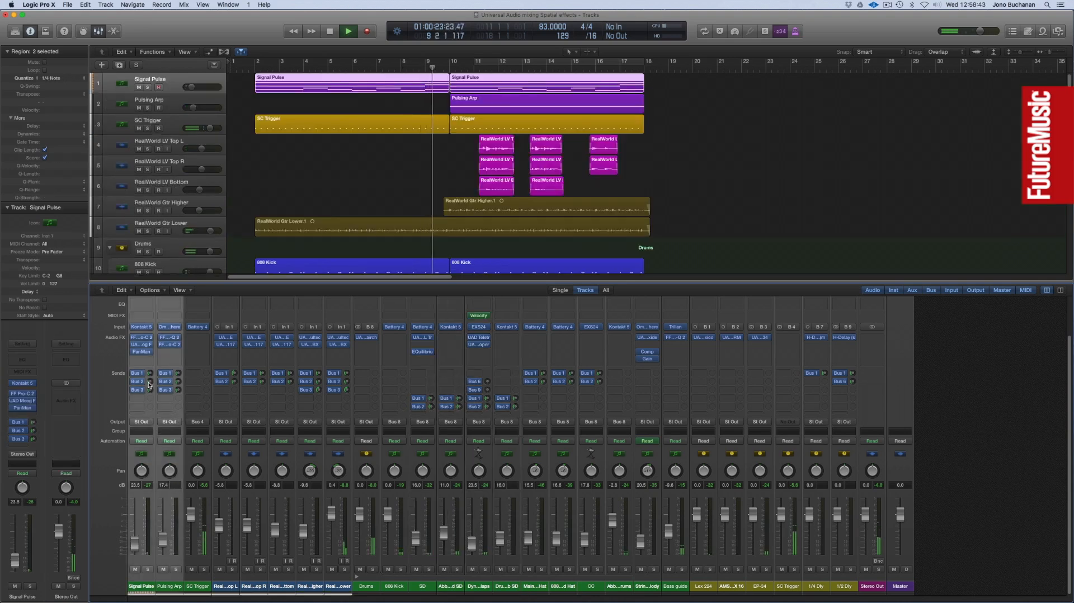
{"action": "left_click_drag", "start_coordinate": [150, 382], "coordinate": [151, 368]}
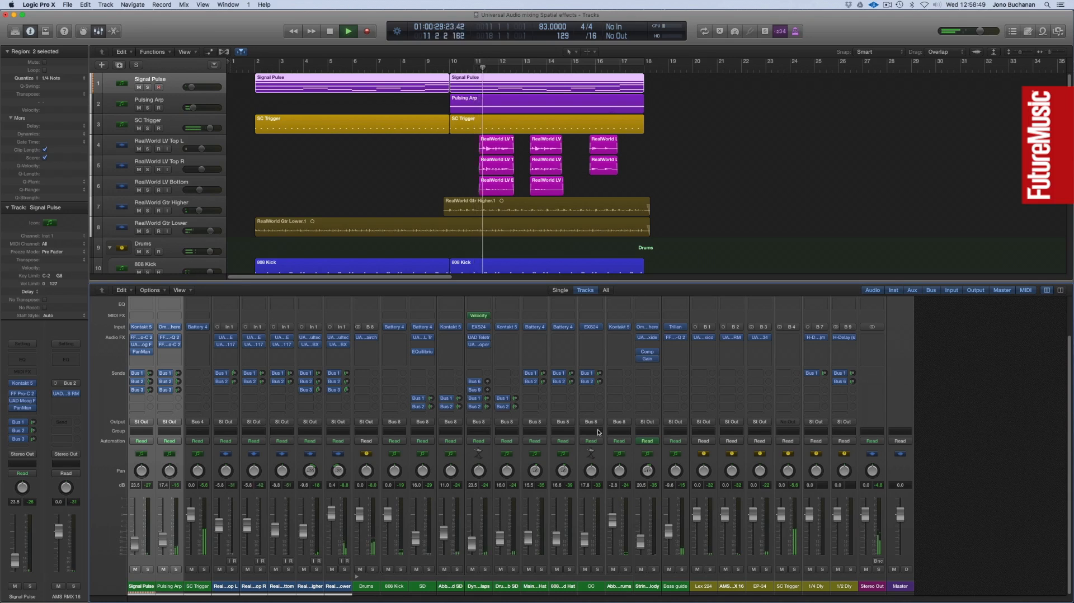
Raise the Bus 2 sends of the Main Clsd Hat, 808 Closed Hat and CC channels together to about -10.6 dB.
{"action": "left_click", "coordinate": [546, 454]}
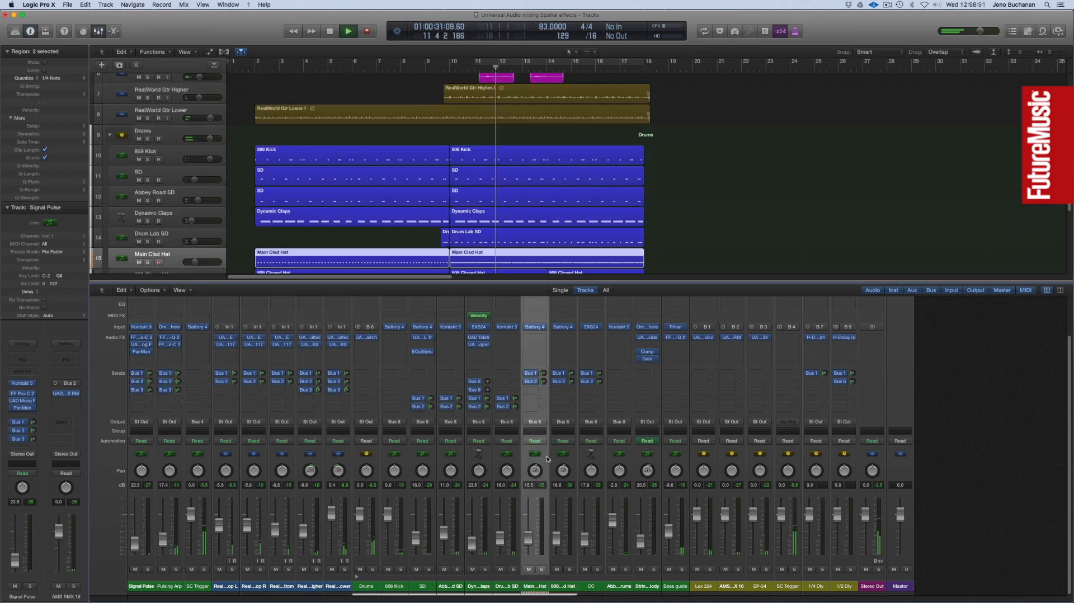
{"action": "left_click", "coordinate": [599, 458], "text": "shift"}
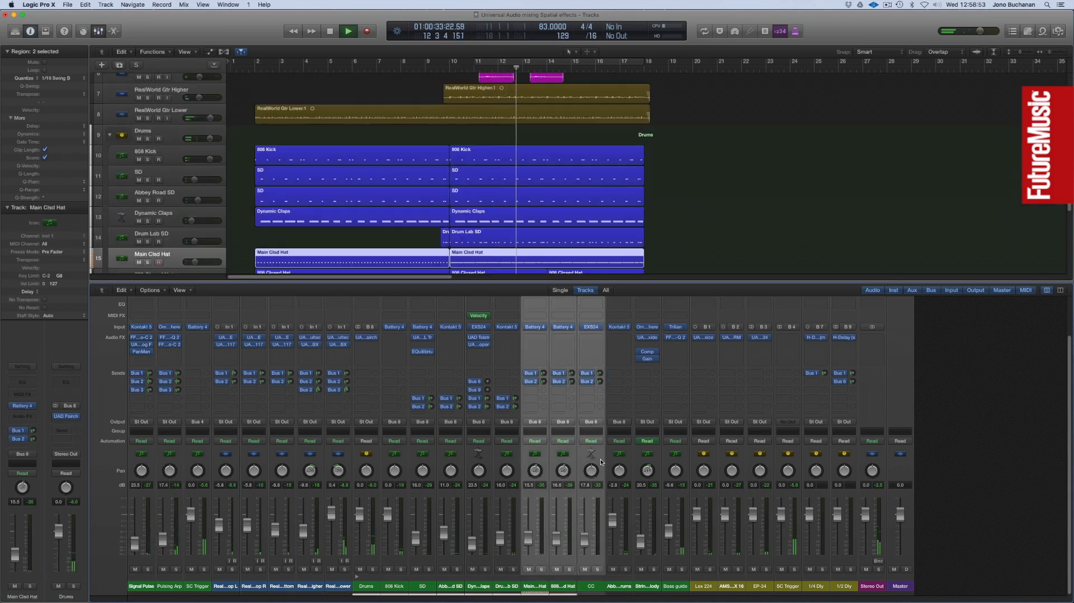
{"action": "left_click_drag", "start_coordinate": [543, 382], "coordinate": [544, 367]}
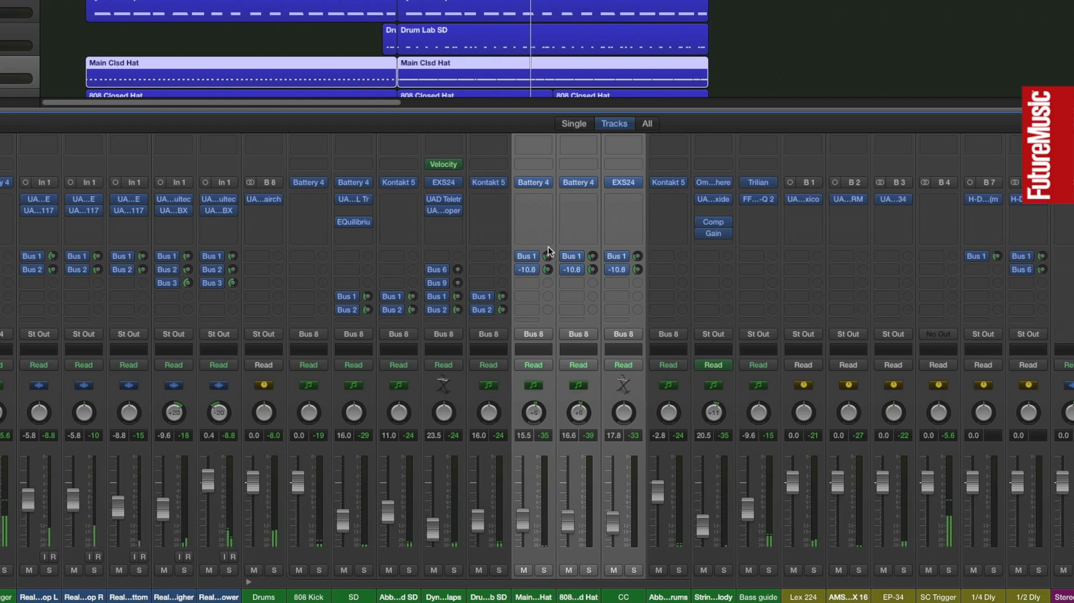